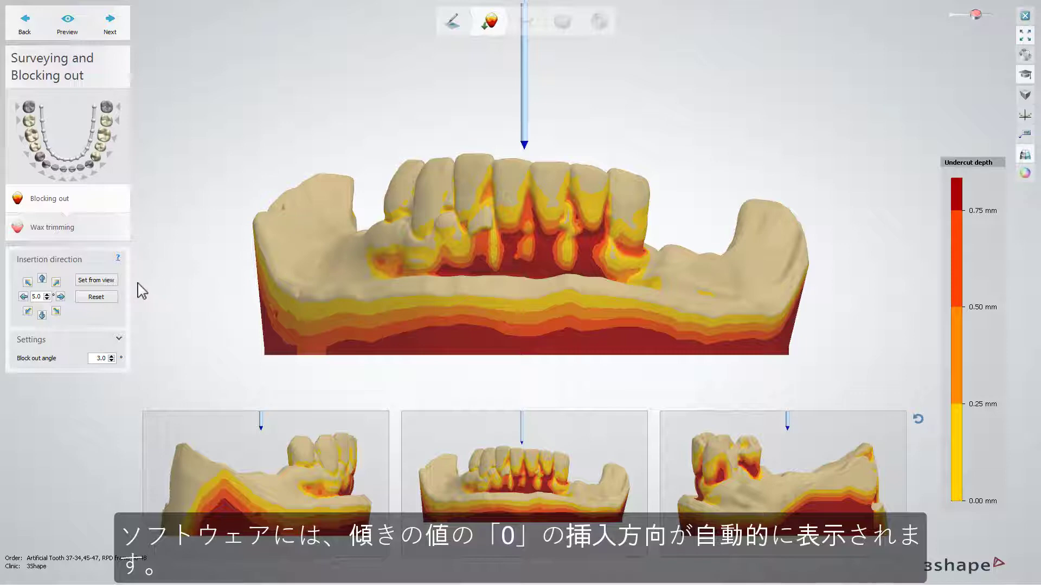
Try a sideways 5.0° tilt of the insertion direction and reset it
{"action": "left_click", "coordinate": [60, 297]}
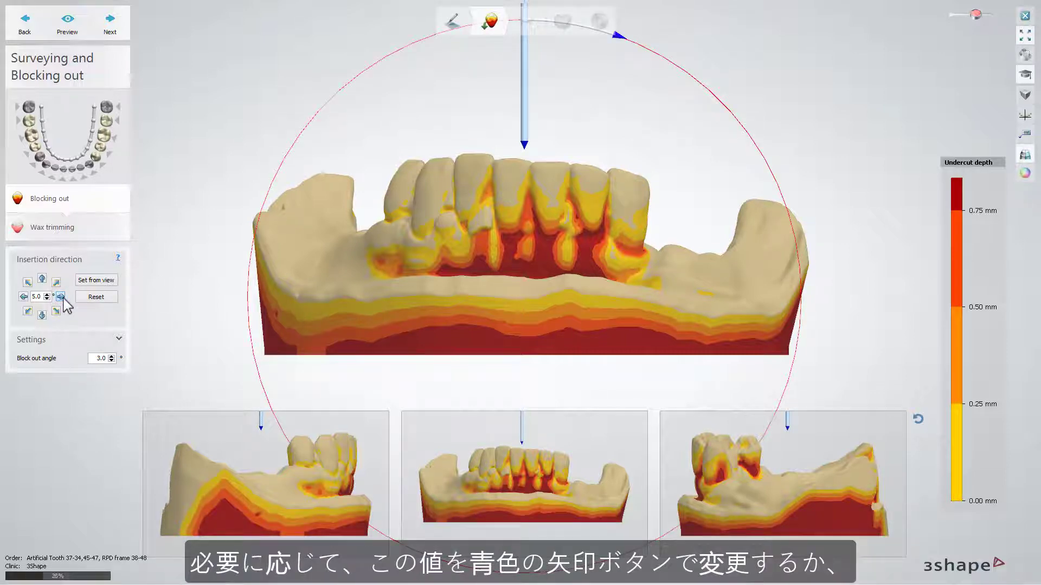
{"action": "left_click", "coordinate": [96, 297]}
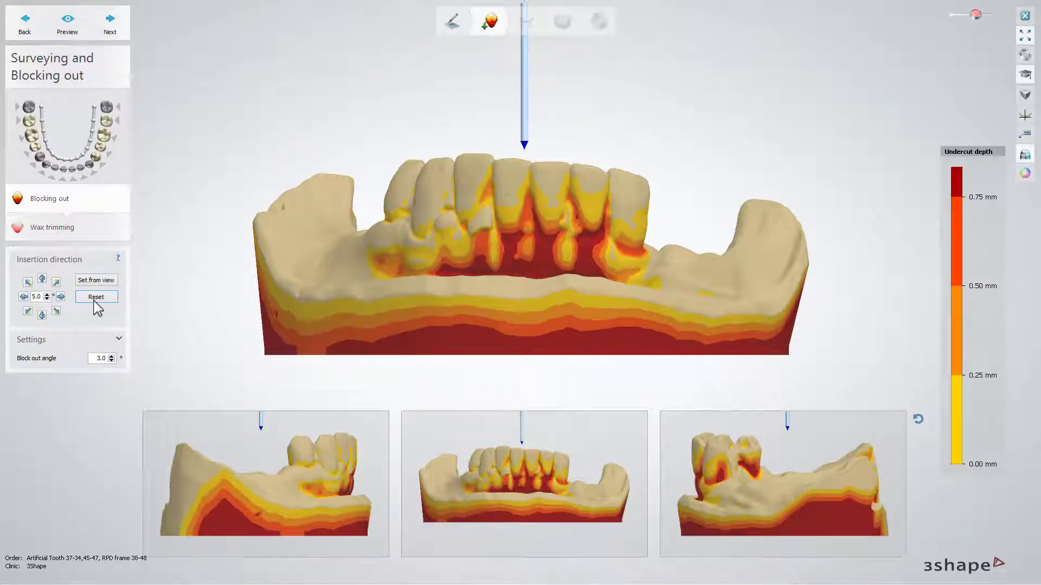
Try setting the insertion direction from a raised front view of the model, and reset it
{"action": "right_click_drag", "start_coordinate": [496, 223], "coordinate": [496, 262]}
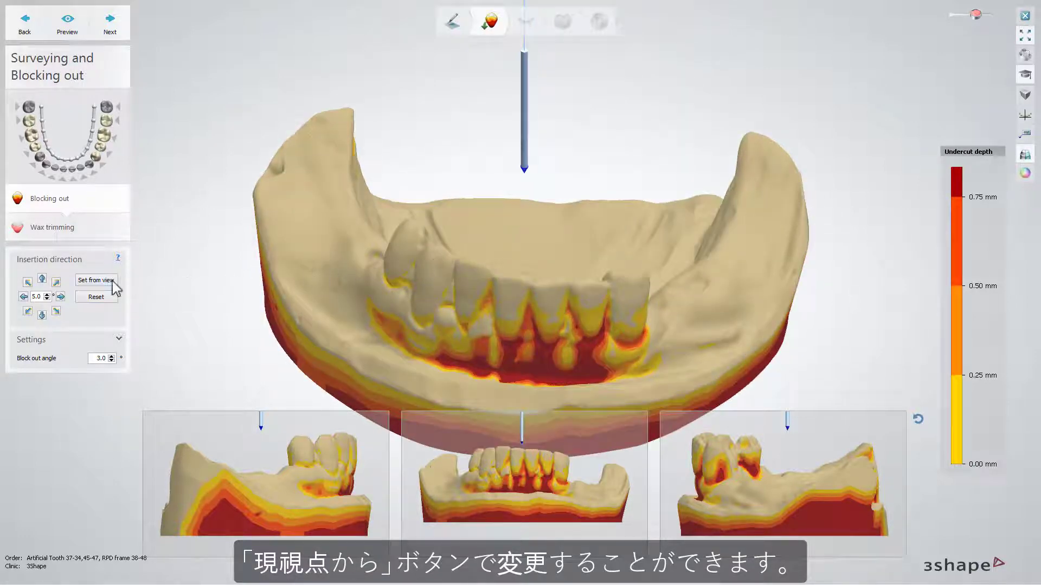
{"action": "left_click", "coordinate": [97, 280]}
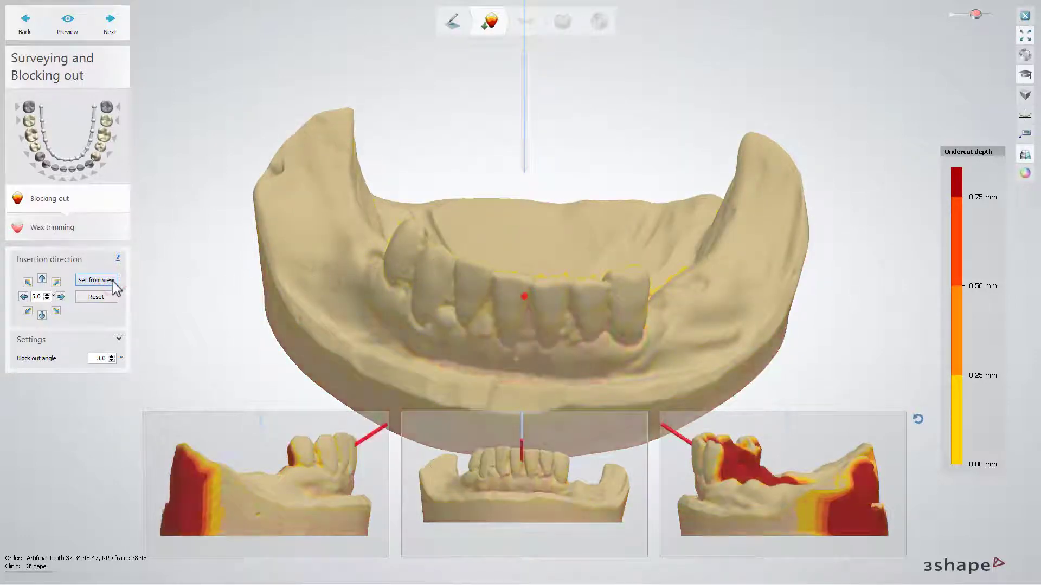
{"action": "left_click", "coordinate": [108, 300]}
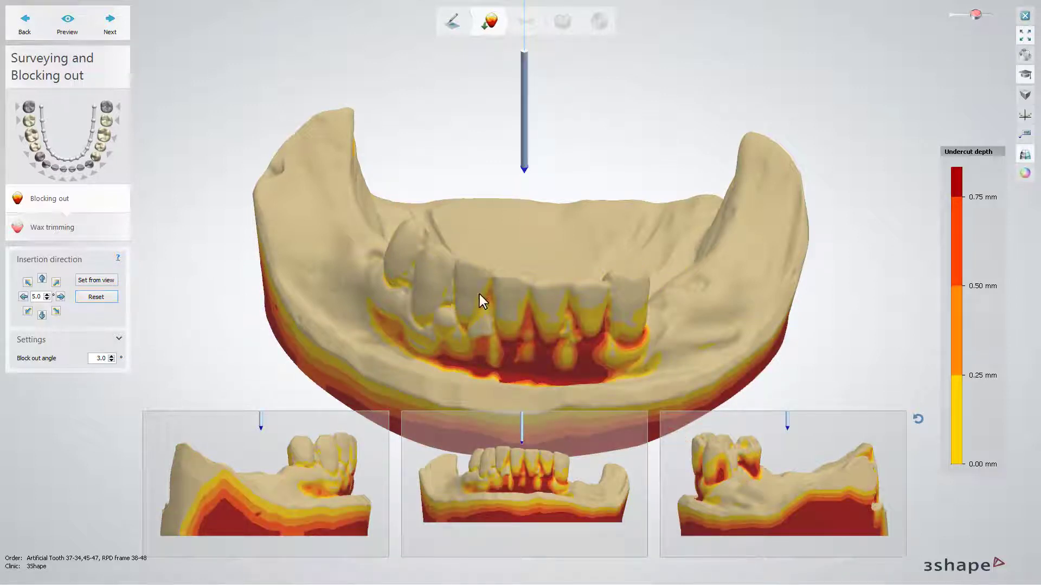
{"action": "right_click_drag", "start_coordinate": [479, 294], "coordinate": [479, 262]}
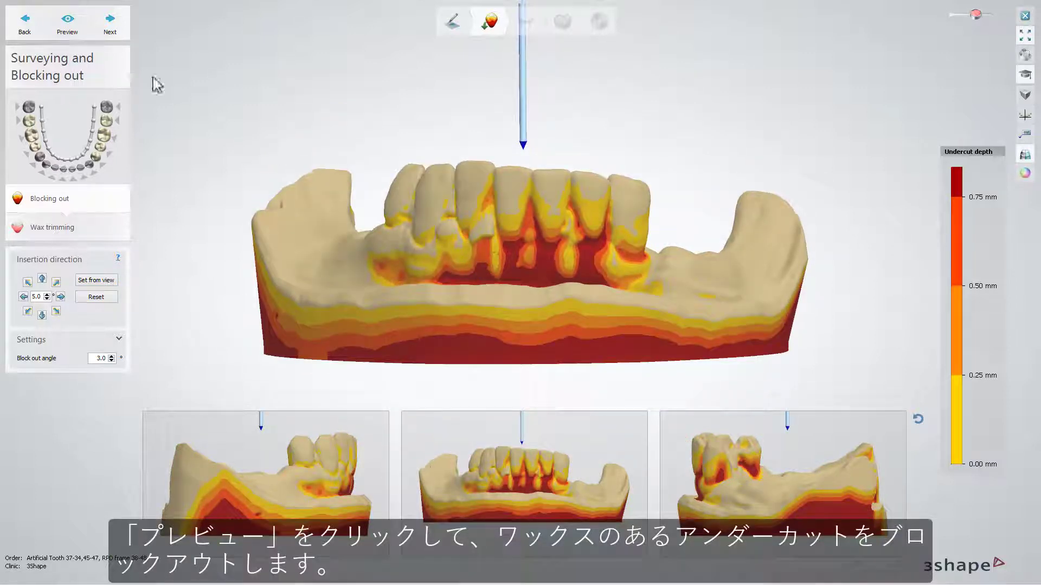
Block out the undercuts with wax at the 3.0° block out angle and proceed to wax trimming
{"action": "left_click", "coordinate": [70, 28]}
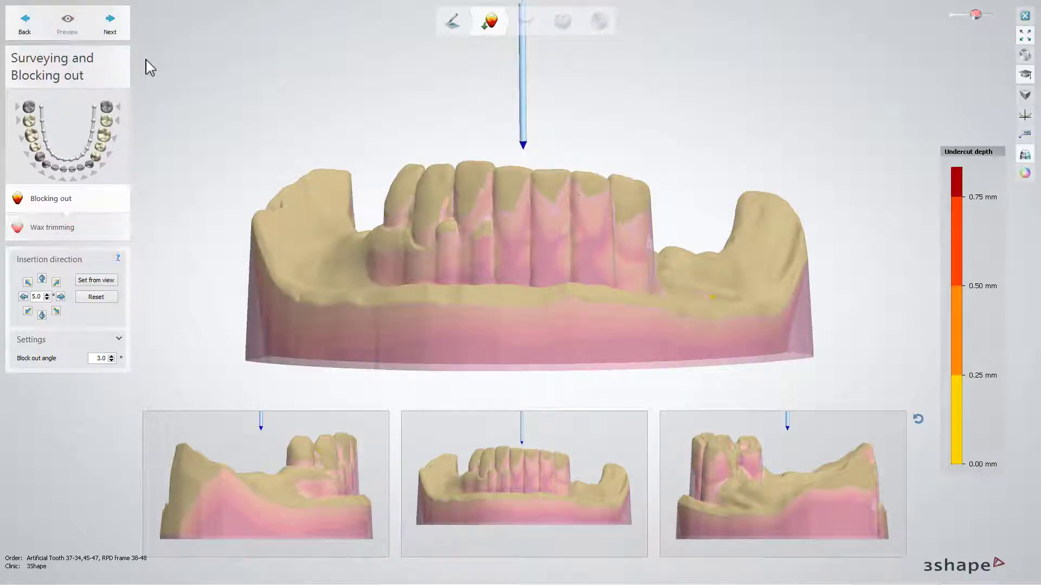
{"action": "left_click", "coordinate": [120, 31]}
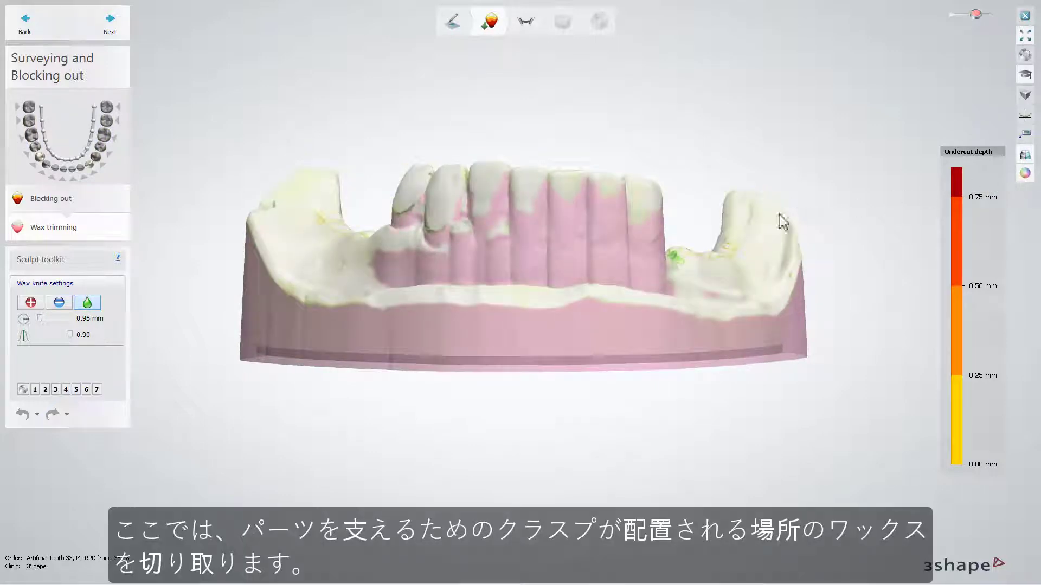
Trim the blockout wax with the wax knife's remove tool from the front of the tooth beside the edentulous ridge
{"action": "right_click_drag", "start_coordinate": [560, 260], "coordinate": [532, 249]}
{"action": "scroll", "coordinate": [531, 246], "scroll_direction": "up", "scroll_amount": 3}
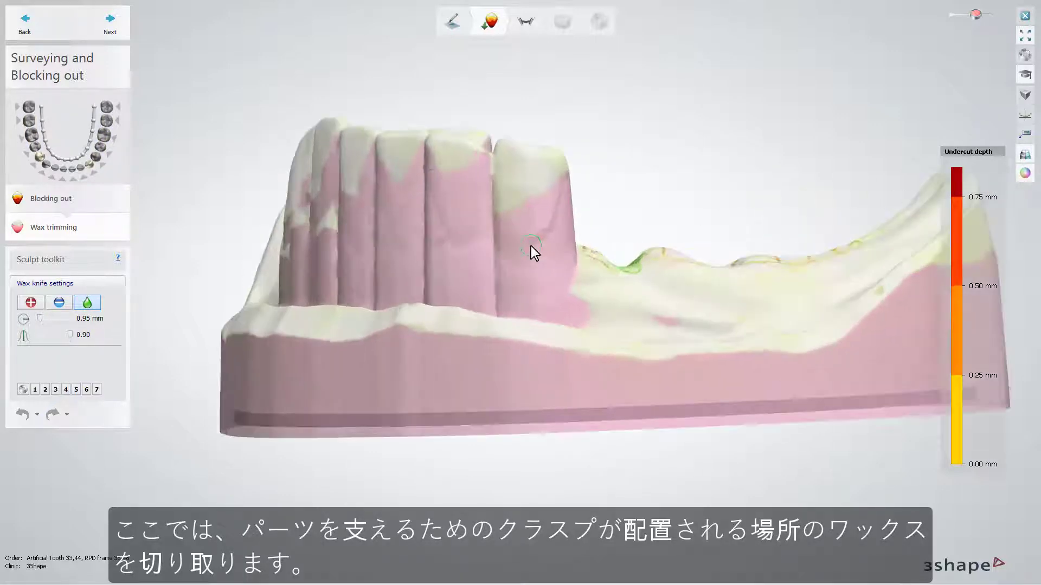
{"action": "scroll", "coordinate": [532, 245], "scroll_direction": "up", "scroll_amount": 2}
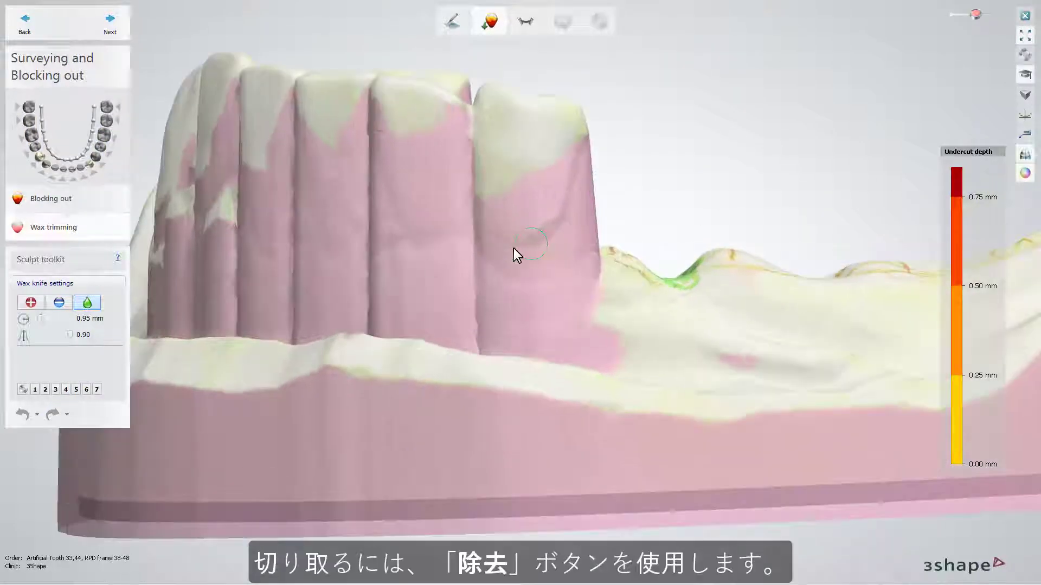
{"action": "left_click", "coordinate": [59, 302]}
{"action": "mouse_move", "coordinate": [571, 141]}
{"action": "left_mouse_down"}
{"action": "mouse_move", "coordinate": [554, 190]}
{"action": "mouse_move", "coordinate": [525, 224]}
{"action": "left_mouse_up"}
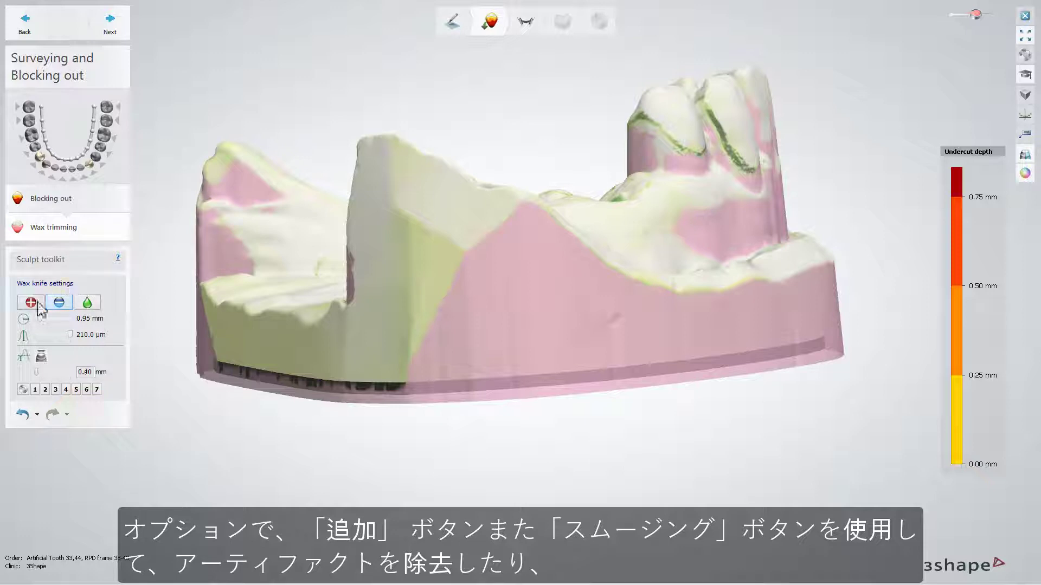
Set the wax knife to adding and then smoothing, and proceed to the RPD design stage
{"action": "left_click", "coordinate": [31, 302]}
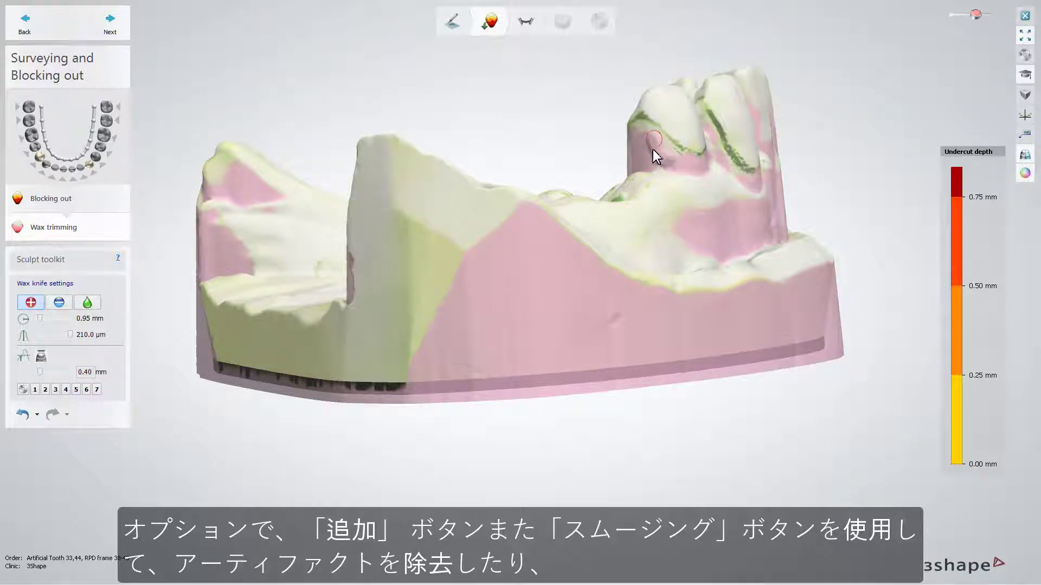
{"action": "left_click", "coordinate": [87, 301]}
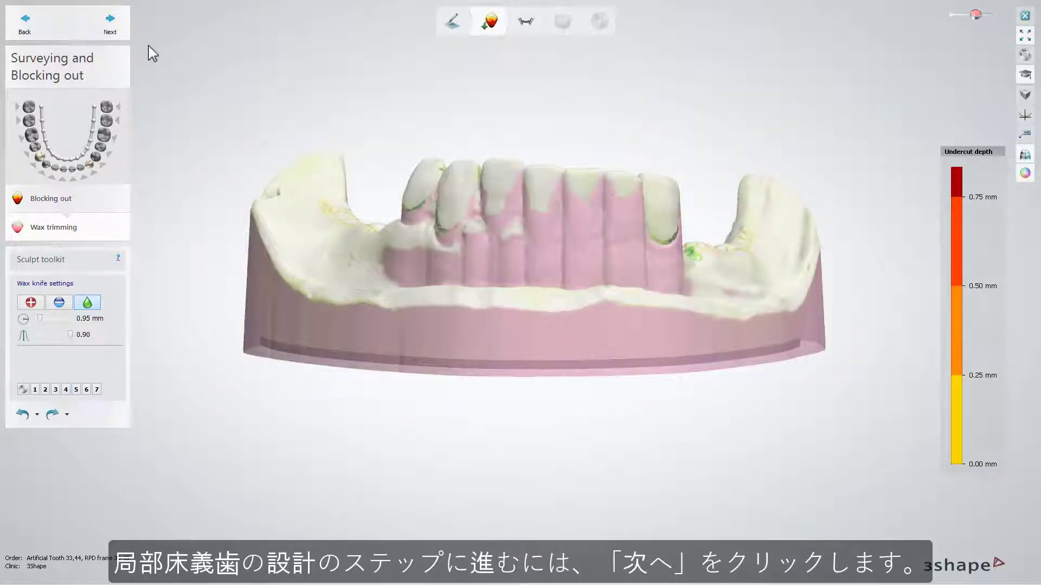
{"action": "left_click", "coordinate": [119, 27]}
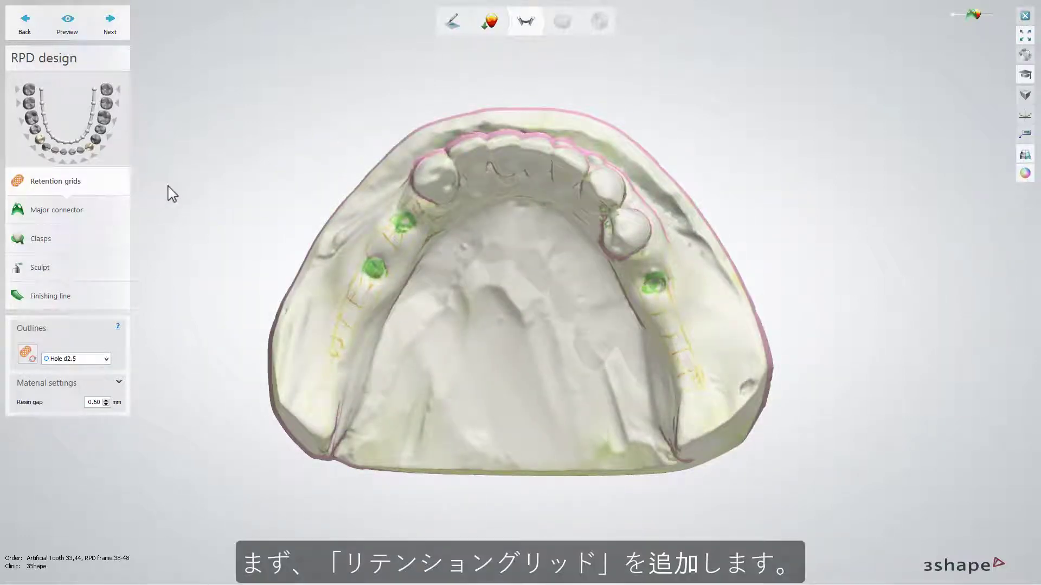
Draw a Torus Ladder retention grid outline along the lower jaw's edentulous ridge, from its back end to the last standing tooth
{"action": "left_click", "coordinate": [106, 359]}
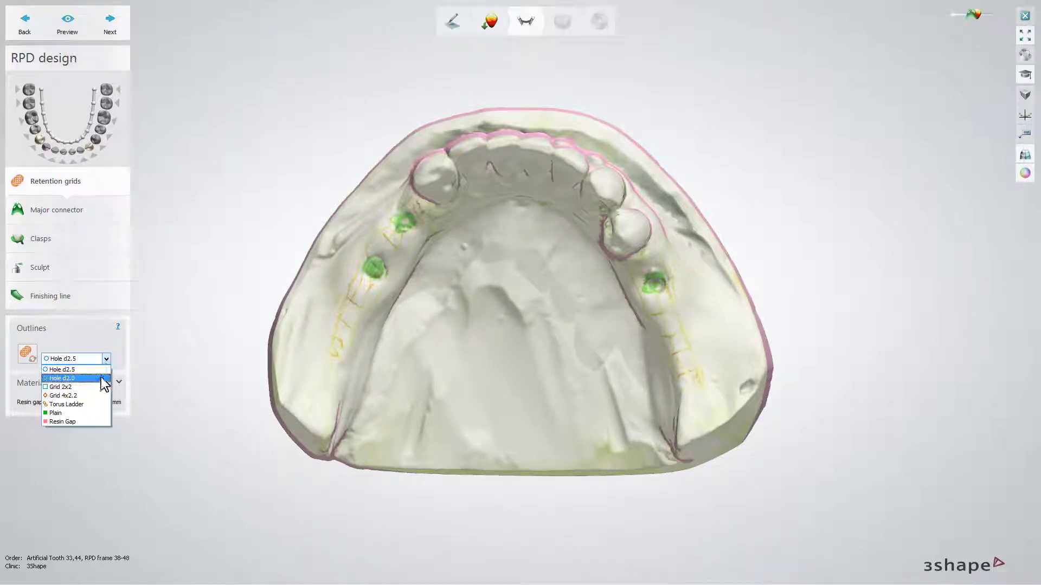
{"action": "left_click", "coordinate": [81, 404]}
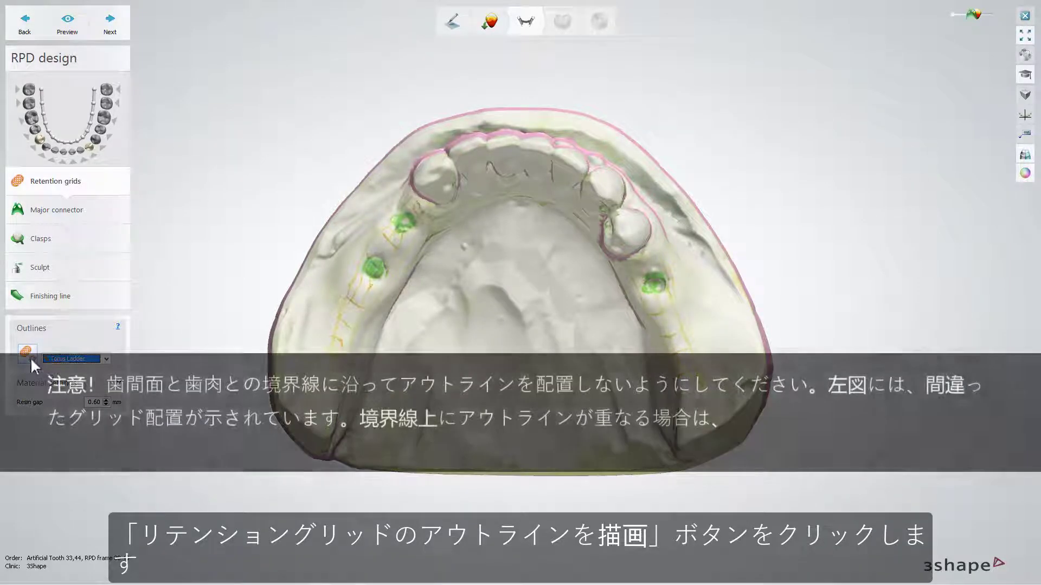
{"action": "left_click", "coordinate": [31, 357]}
{"action": "left_click", "coordinate": [334, 355]}
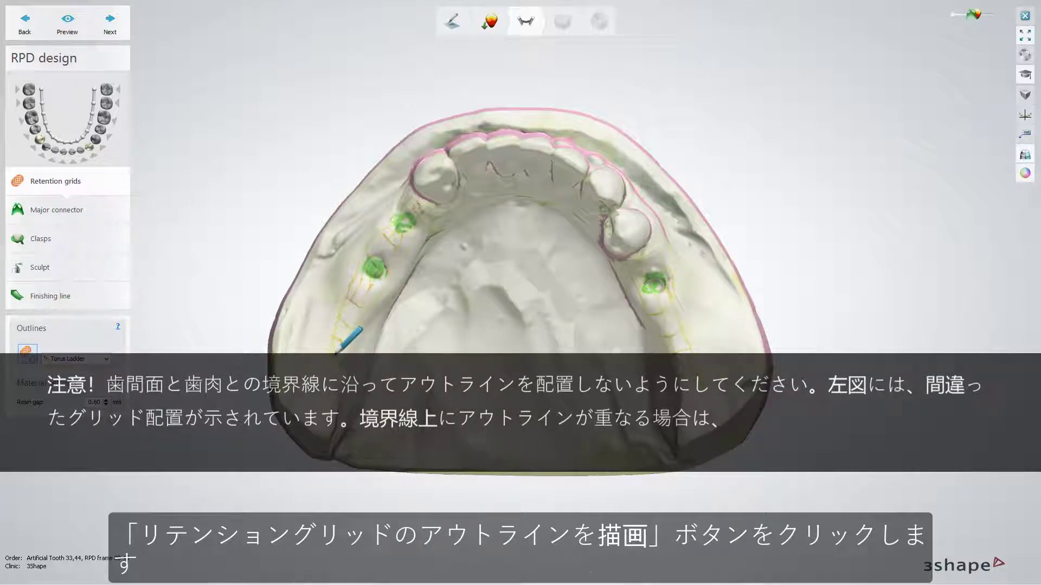
{"action": "left_click", "coordinate": [343, 327]}
{"action": "left_click", "coordinate": [355, 295]}
{"action": "left_click", "coordinate": [368, 277]}
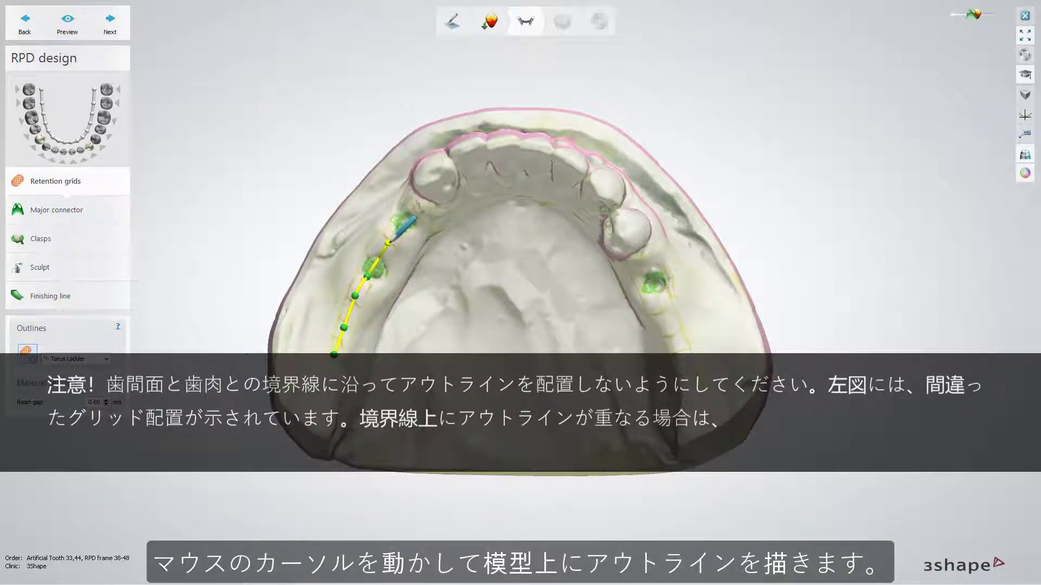
{"action": "left_click", "coordinate": [388, 243]}
{"action": "left_click", "coordinate": [418, 207]}
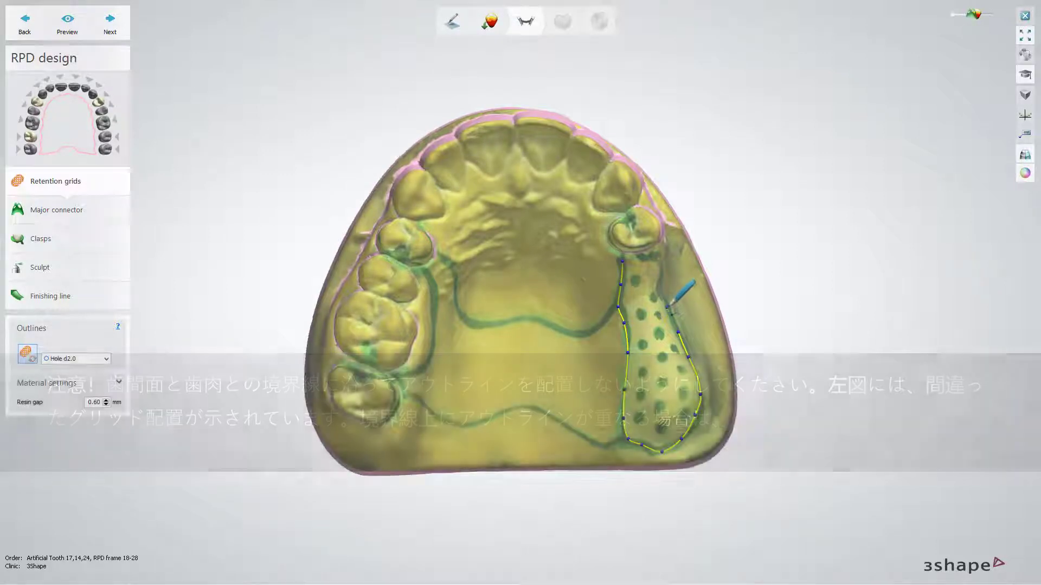
Complete the Hole d2.0 retention grid outline on the upper model and close it at its first point behind the premolar
{"action": "left_click", "coordinate": [657, 288]}
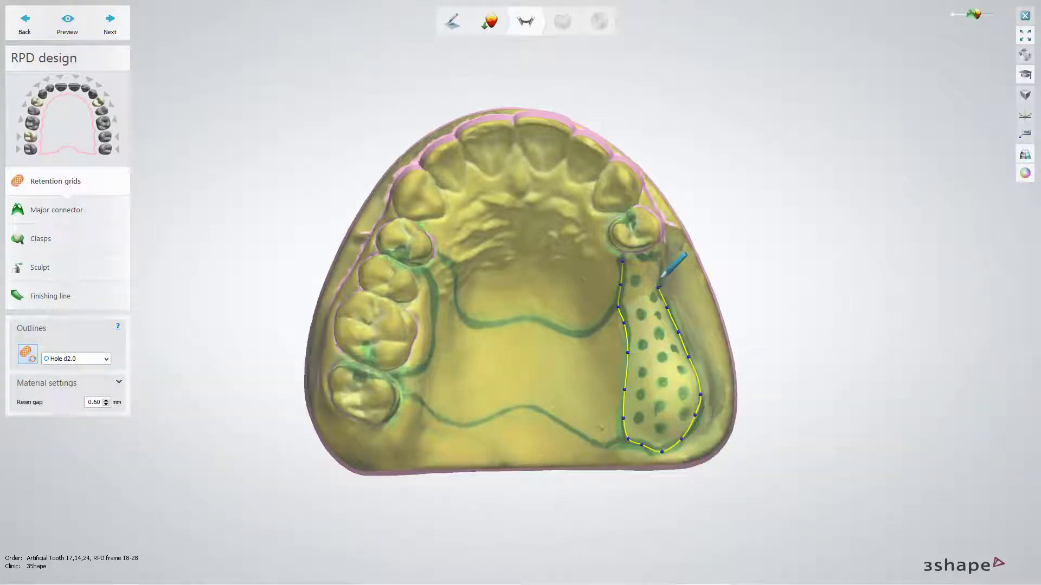
{"action": "left_click", "coordinate": [661, 269]}
{"action": "left_click", "coordinate": [651, 258]}
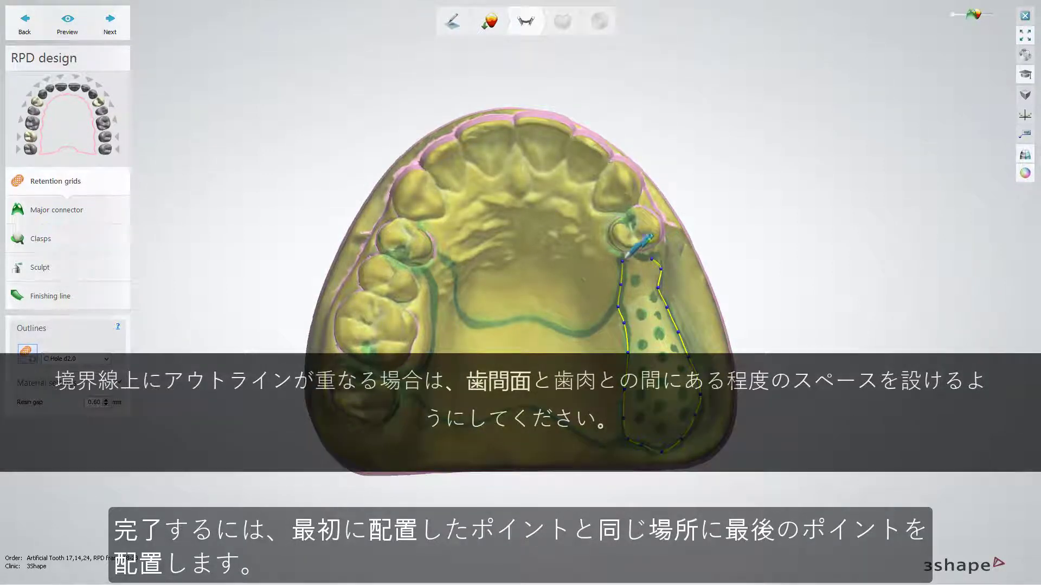
{"action": "left_click", "coordinate": [622, 261]}
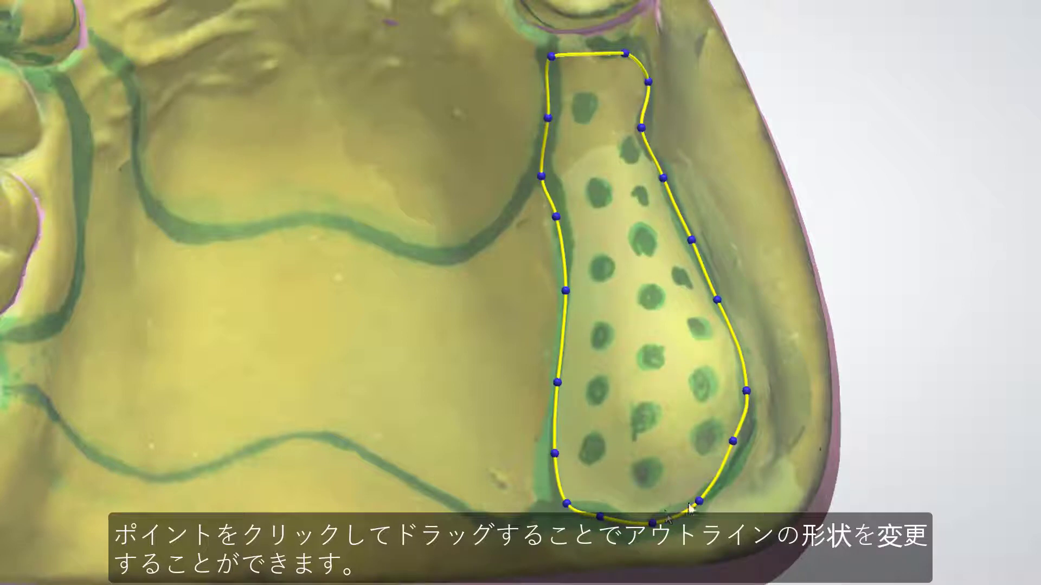
Move a point on the grid outline's wide back end slightly outward, and remove that point
{"action": "left_click_drag", "start_coordinate": [733, 443], "coordinate": [738, 448]}
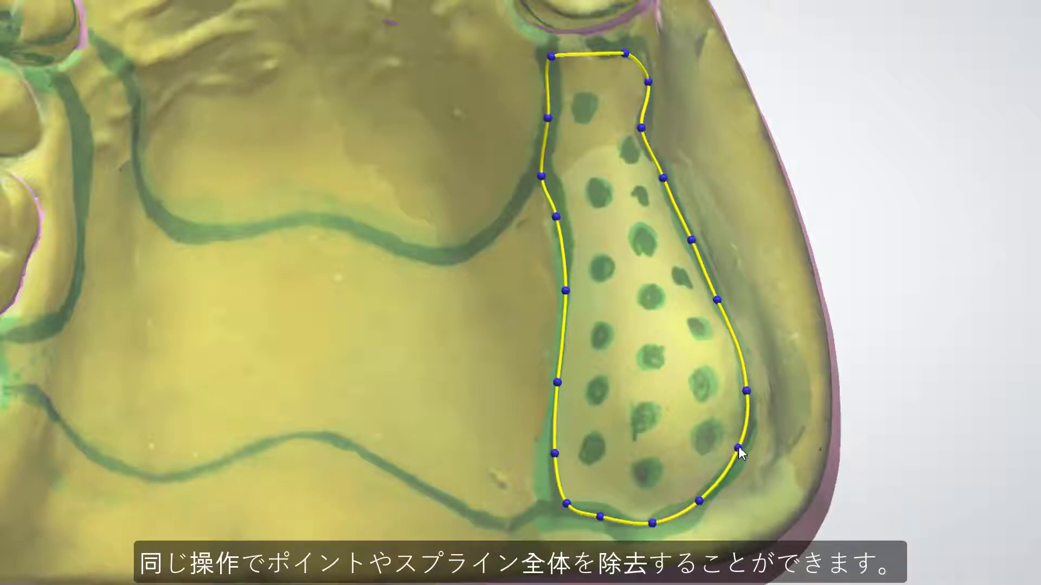
{"action": "right_click", "coordinate": [738, 447]}
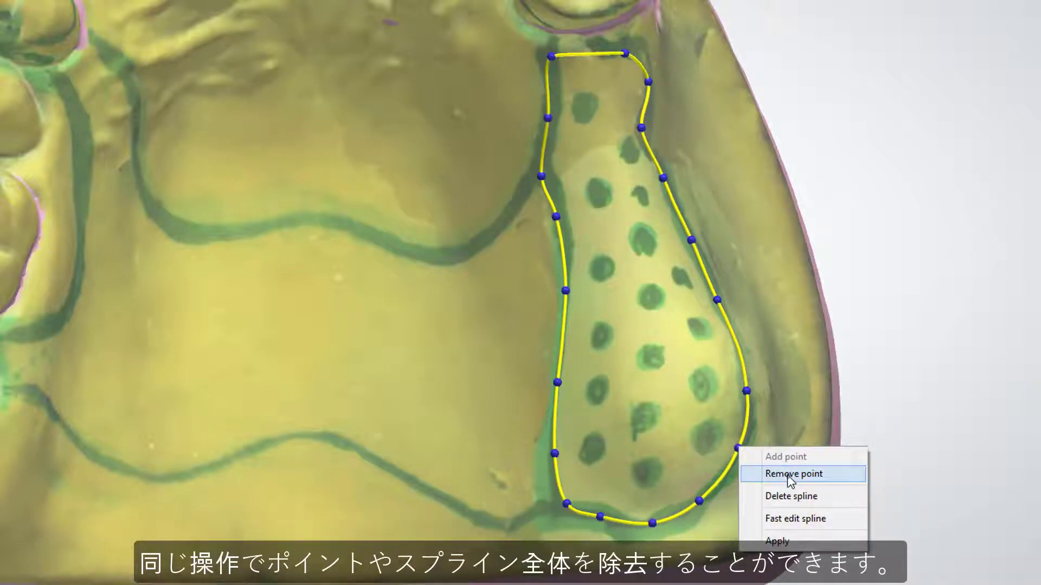
{"action": "left_click", "coordinate": [792, 474]}
Add a point back to the outline's wide end, and reorient the hole pattern of the generated retention grid
{"action": "right_click", "coordinate": [735, 453]}
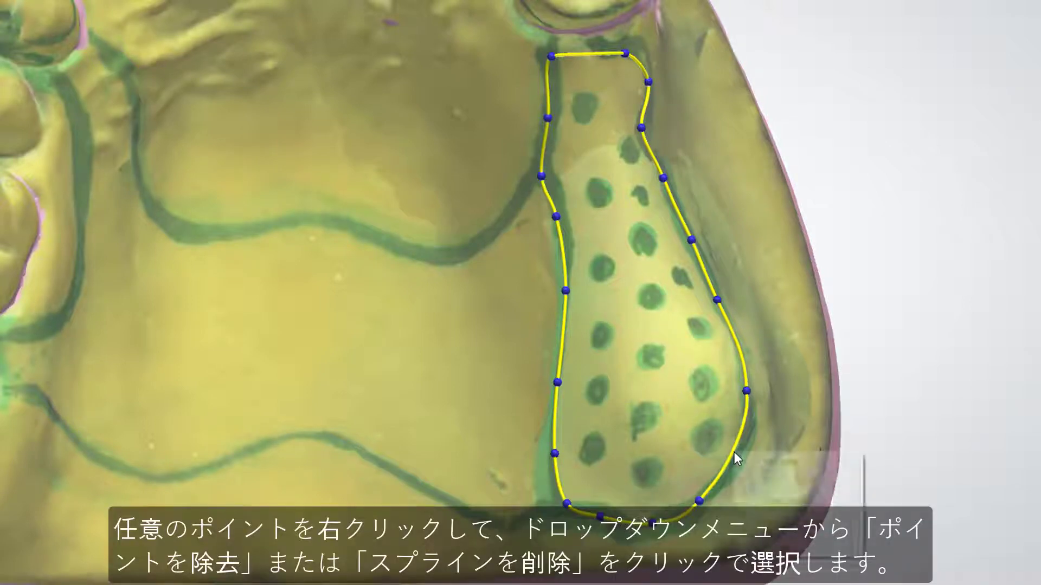
{"action": "left_click", "coordinate": [751, 458]}
{"action": "right_click", "coordinate": [733, 451]}
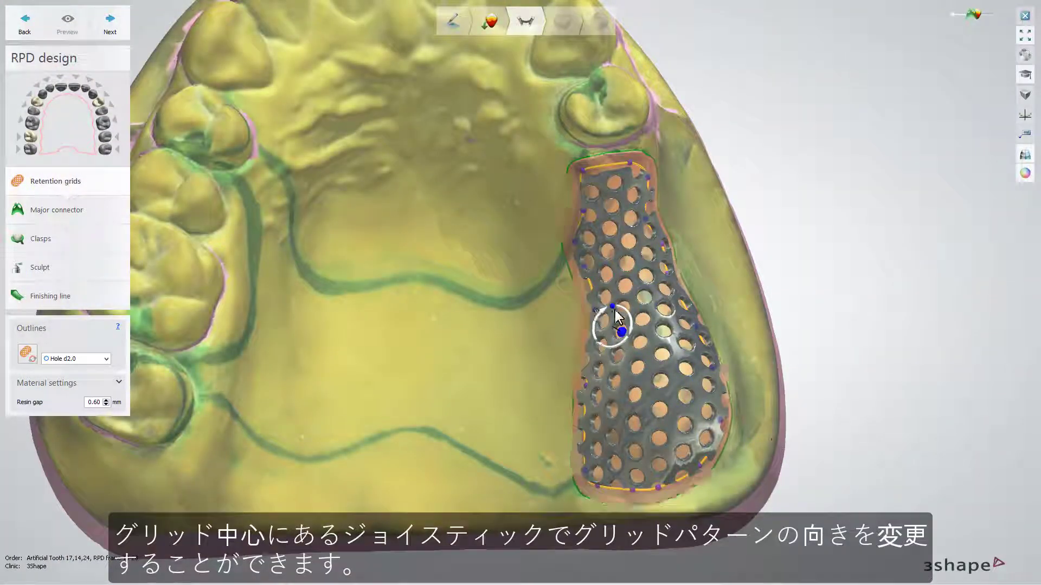
{"action": "left_click_drag", "start_coordinate": [606, 316], "coordinate": [632, 326]}
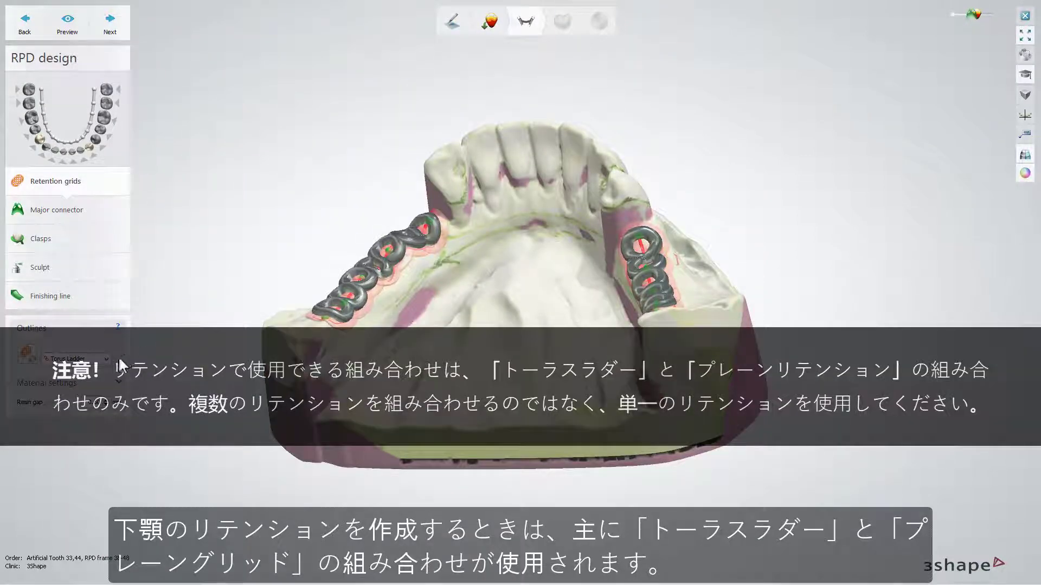
Draw a Plain retention outline along the lingual side of the lower jaw's longer torus ladder and preview the result
{"action": "left_click", "coordinate": [106, 360]}
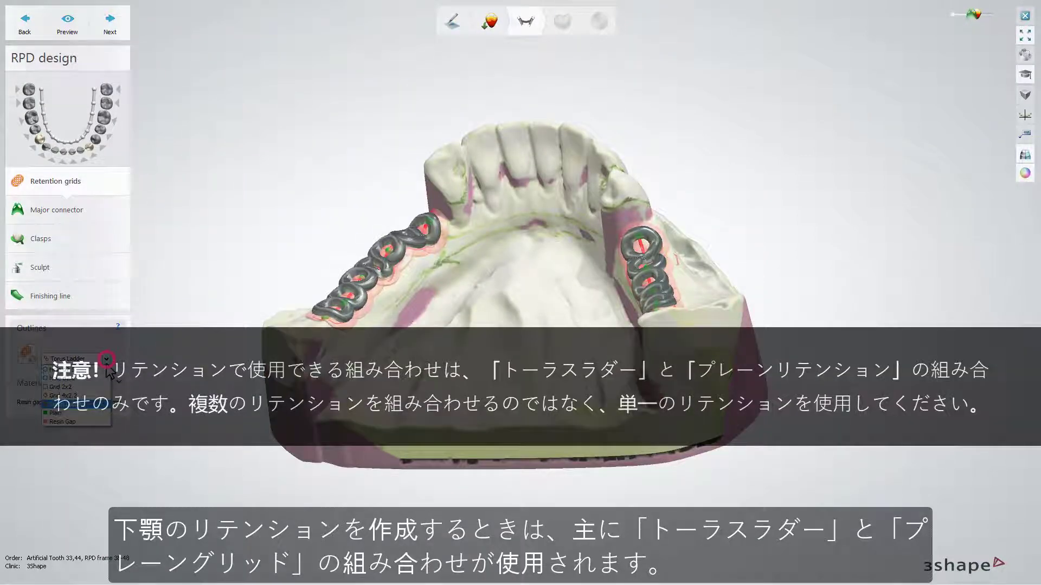
{"action": "left_click", "coordinate": [99, 412]}
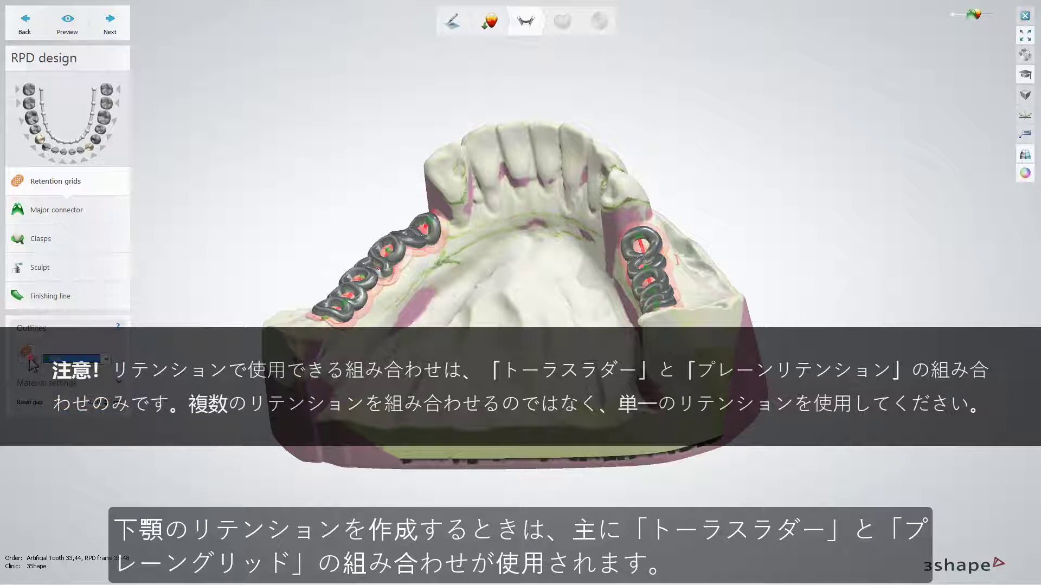
{"action": "left_click", "coordinate": [454, 238]}
{"action": "left_click", "coordinate": [452, 254]}
{"action": "left_click", "coordinate": [420, 277]}
{"action": "left_click", "coordinate": [399, 299]}
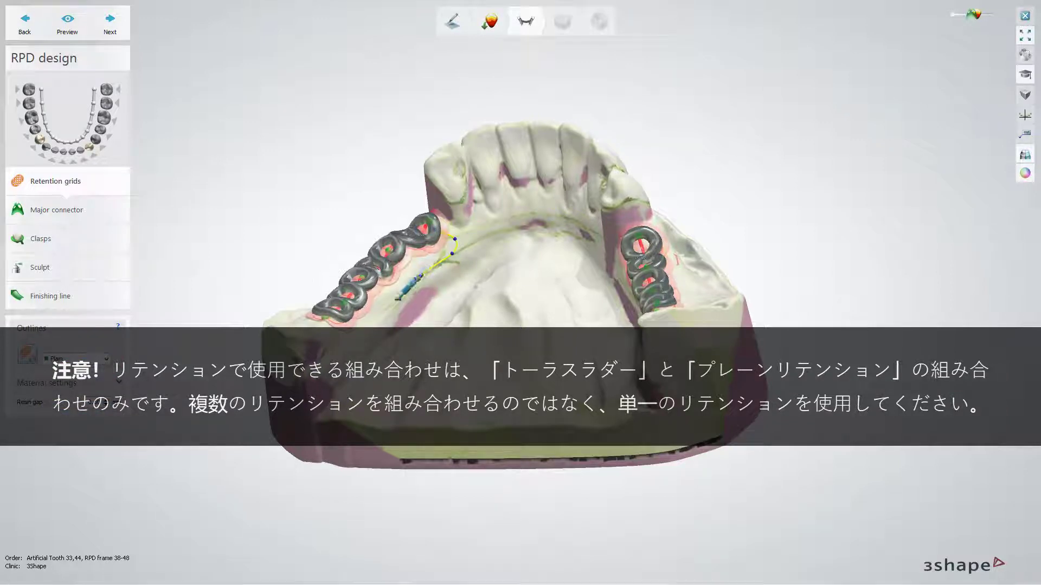
{"action": "left_click", "coordinate": [374, 318]}
{"action": "left_click", "coordinate": [354, 330]}
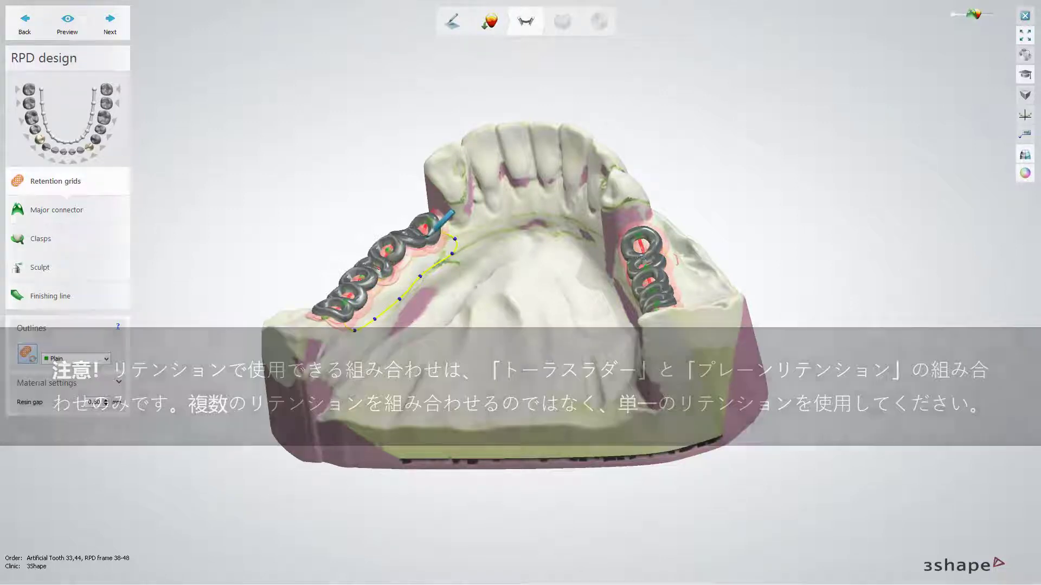
{"action": "left_click", "coordinate": [425, 239]}
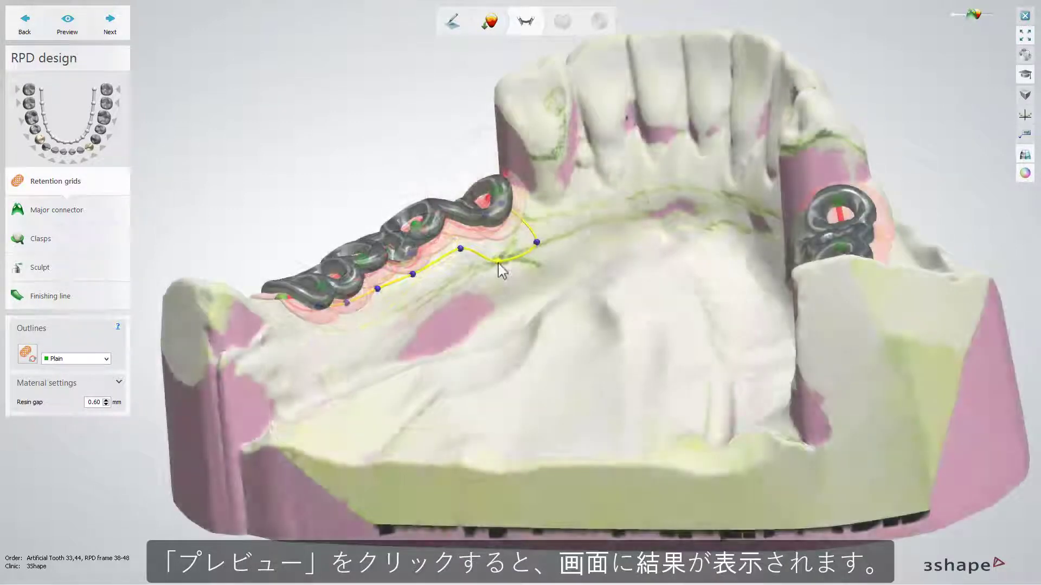
{"action": "left_click", "coordinate": [66, 27]}
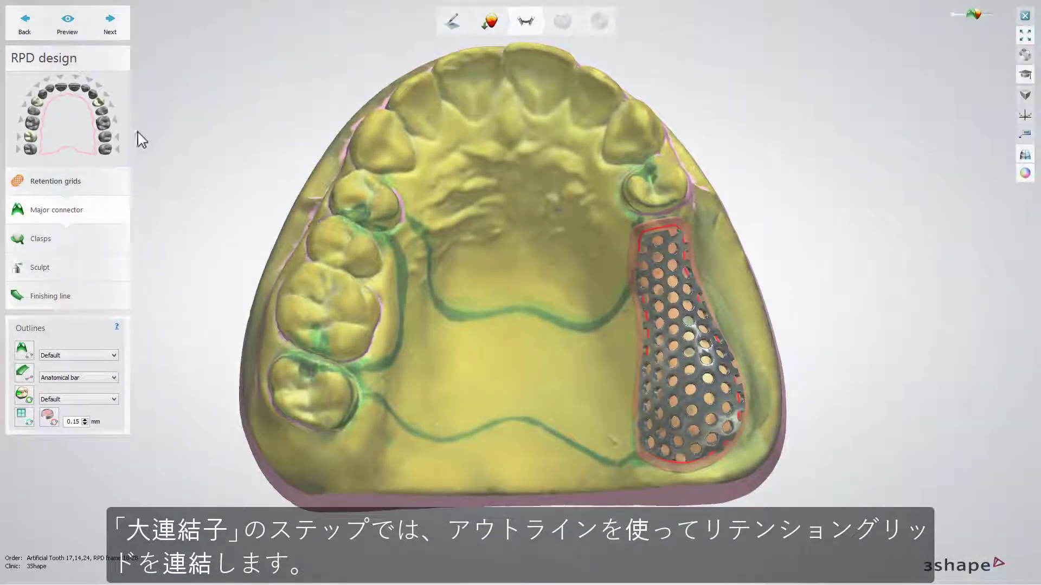
Draw a Default major connector outline across the upper palate, along the pre-marked lines from the premolar to the retention grid, and close it
{"action": "left_click", "coordinate": [24, 351]}
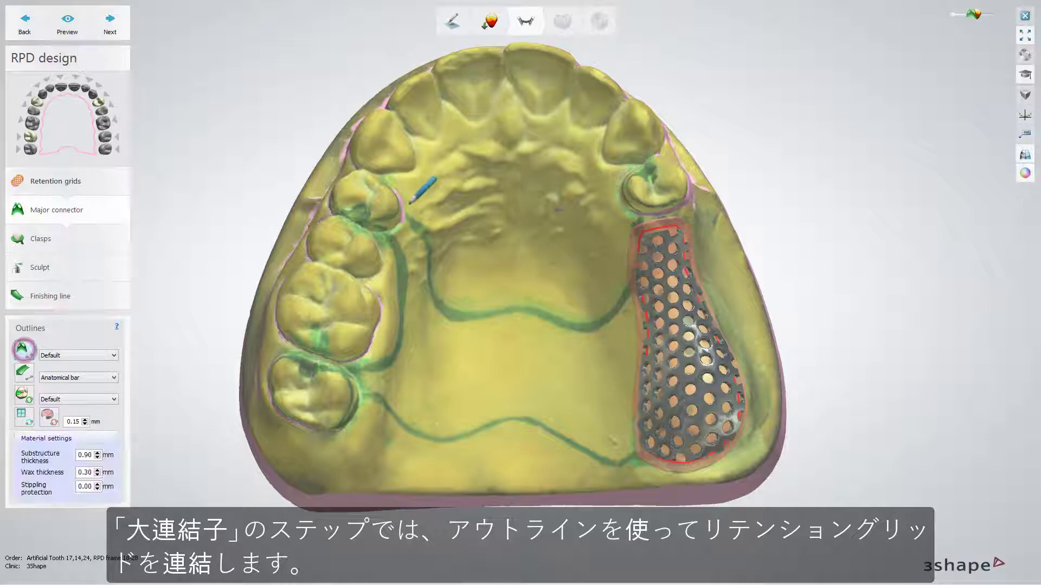
{"action": "left_click", "coordinate": [428, 245]}
{"action": "left_click", "coordinate": [429, 284]}
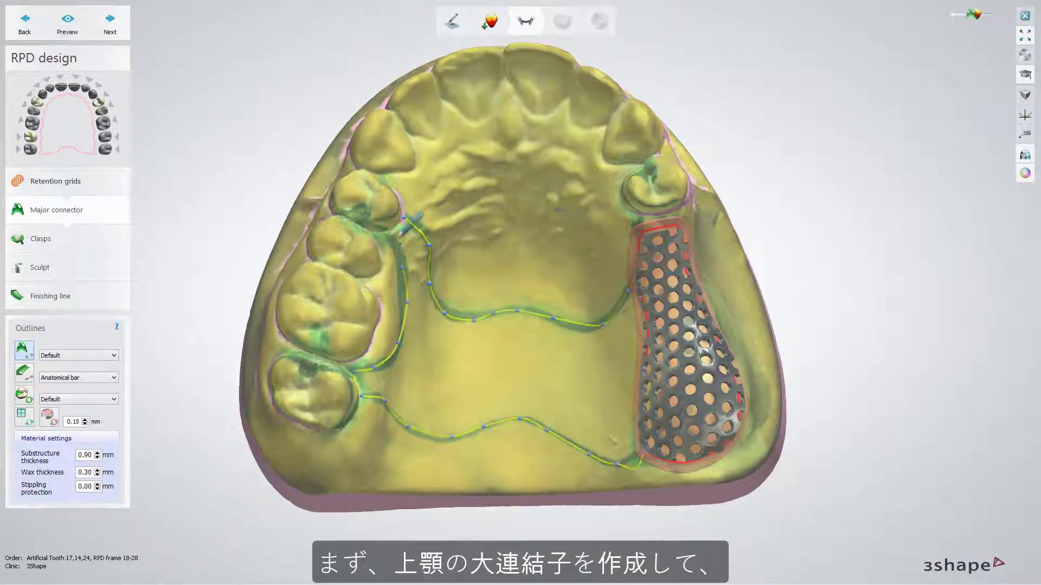
{"action": "left_click", "coordinate": [394, 239]}
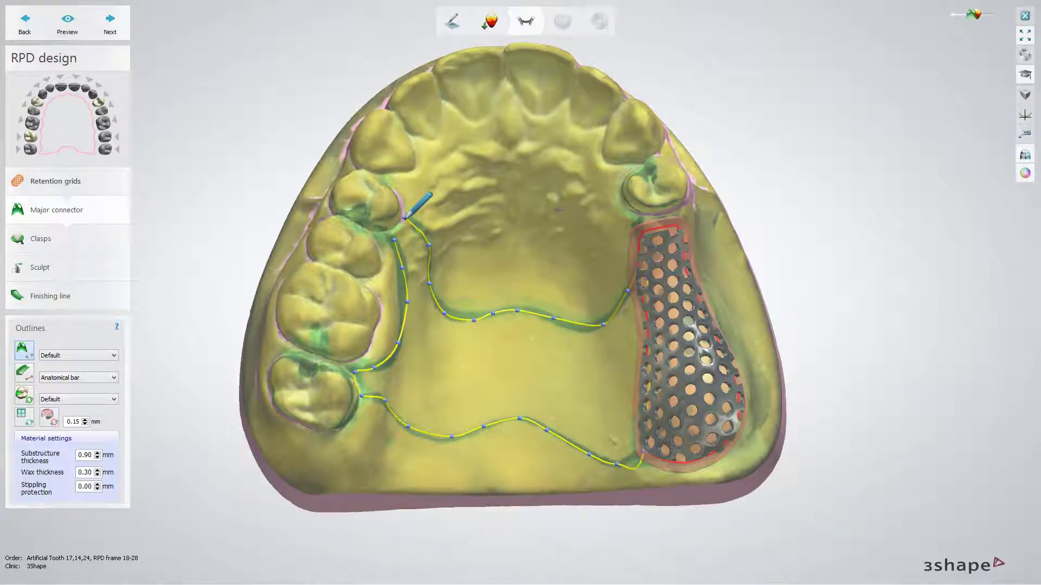
{"action": "left_click", "coordinate": [404, 220]}
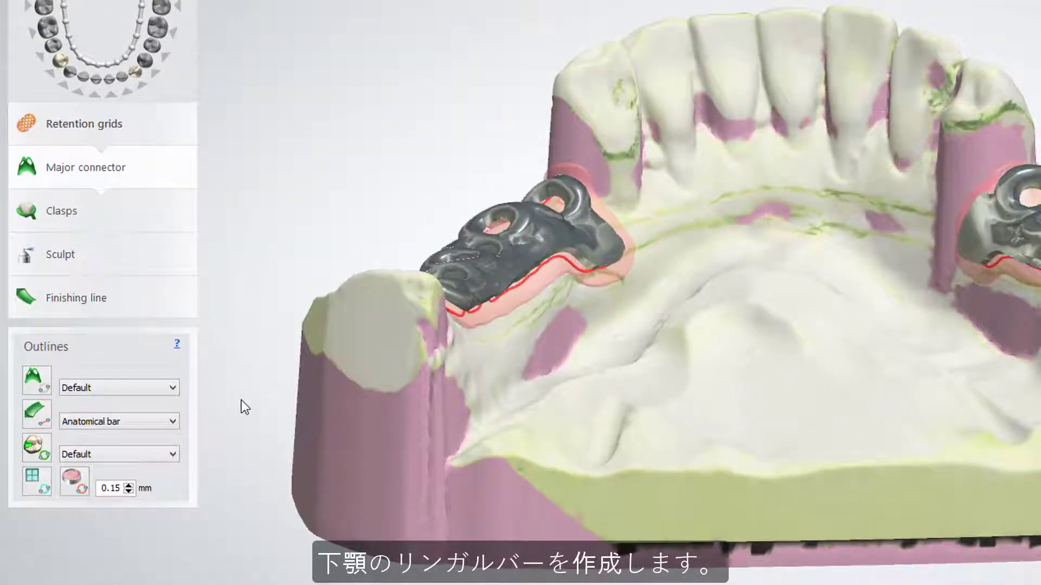
Draw an Anatomical bar spline on the lower model behind the front teeth, connecting the two retention ladders
{"action": "left_click", "coordinate": [172, 422]}
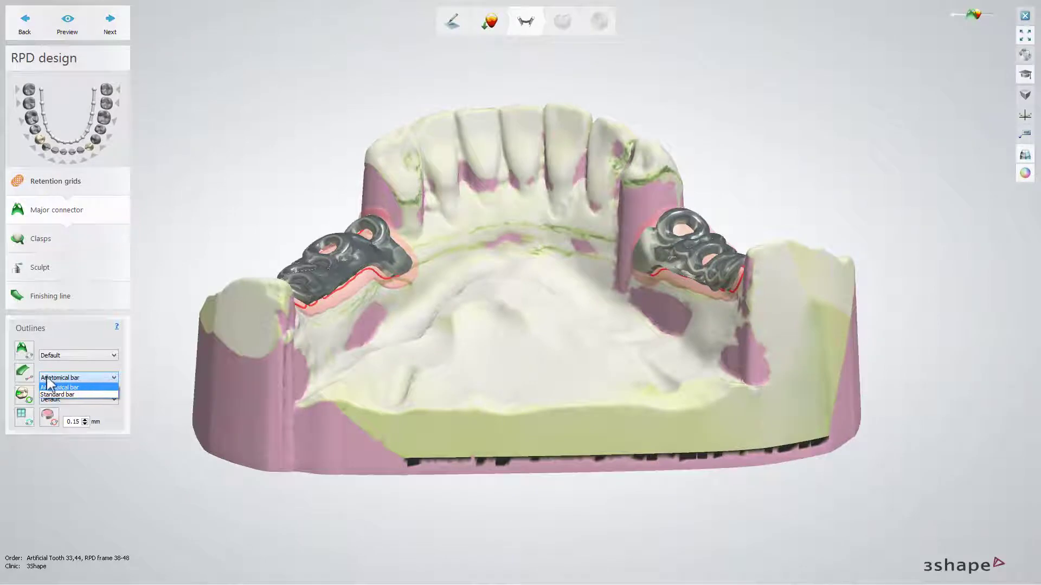
{"action": "left_click", "coordinate": [48, 386]}
{"action": "left_click", "coordinate": [23, 374]}
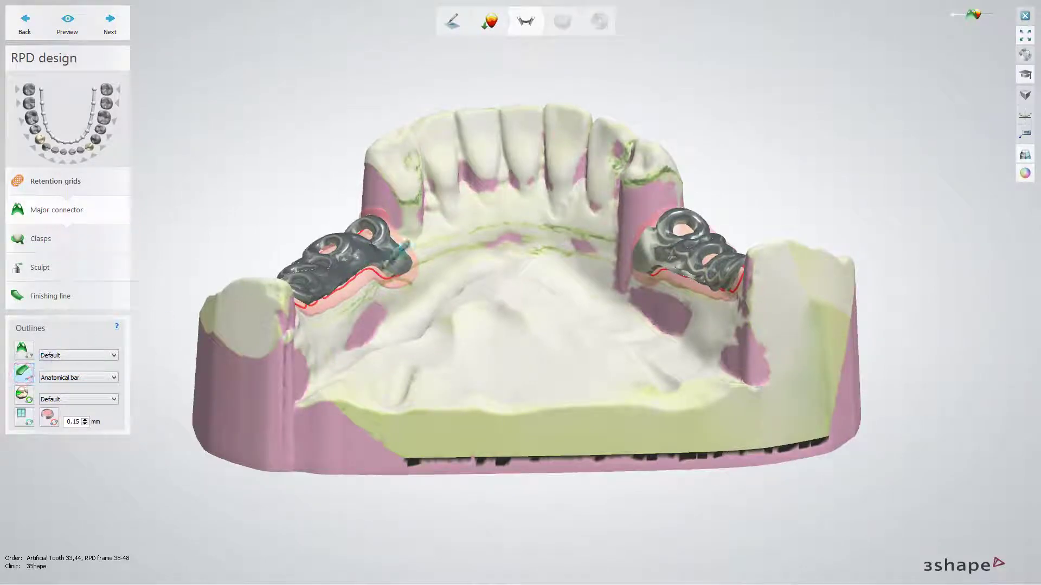
{"action": "left_click", "coordinate": [429, 249]}
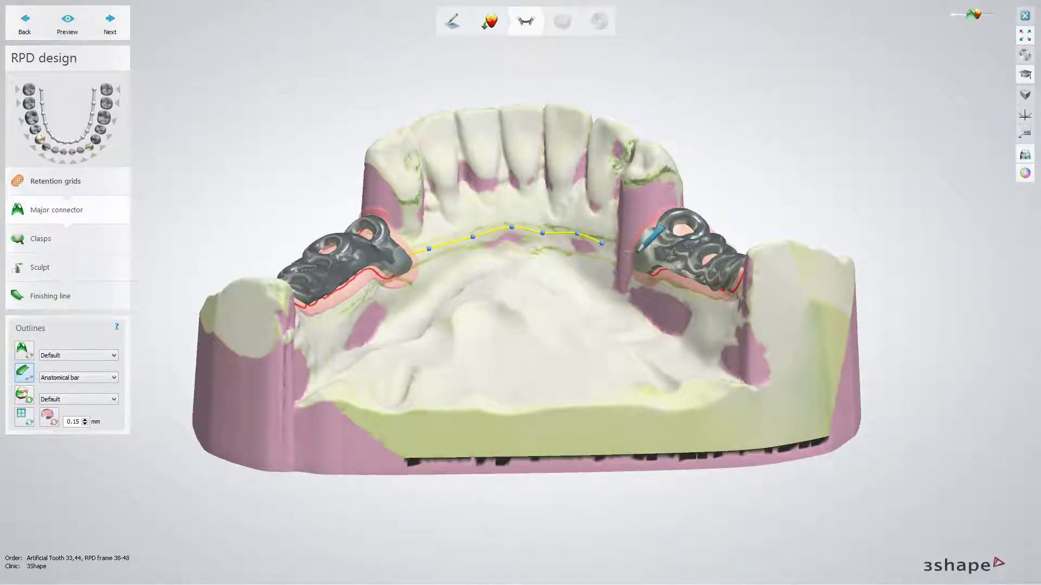
{"action": "double_click", "coordinate": [636, 253]}
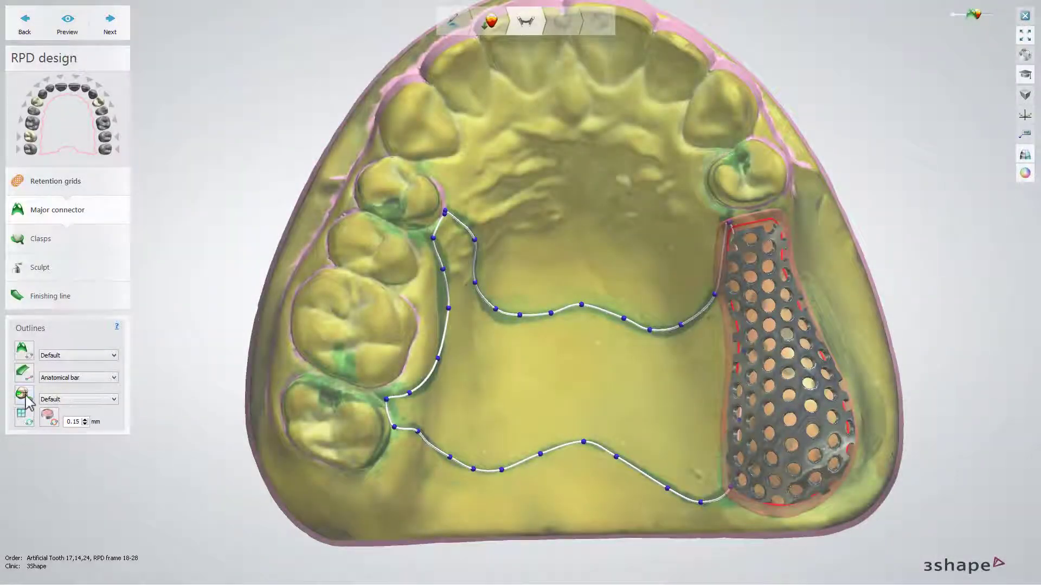
Draw a closed Default outline for the rest bridging the two upper molars and preview the framework
{"action": "left_click", "coordinate": [24, 398]}
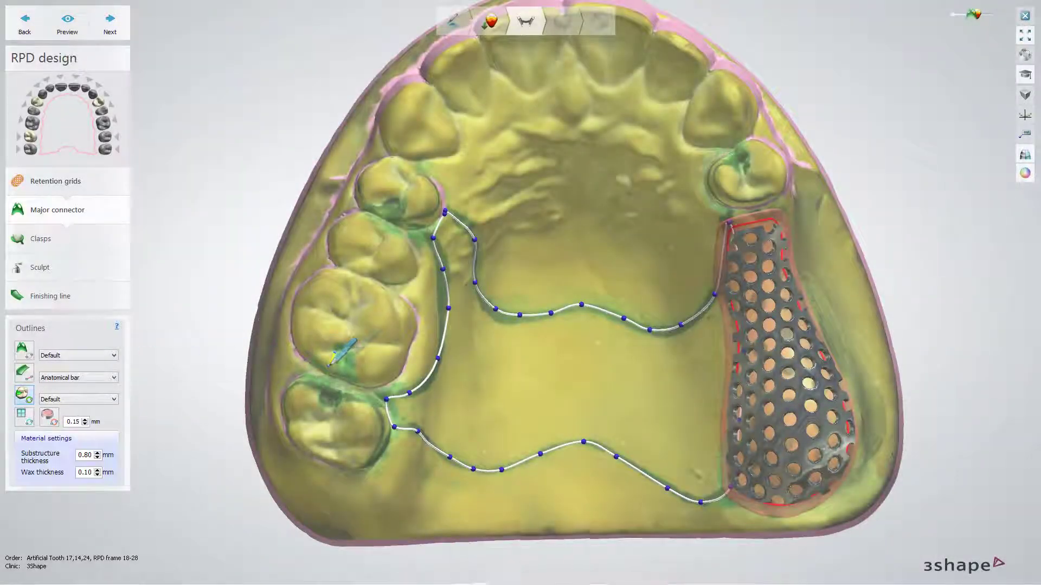
{"action": "left_click", "coordinate": [336, 351]}
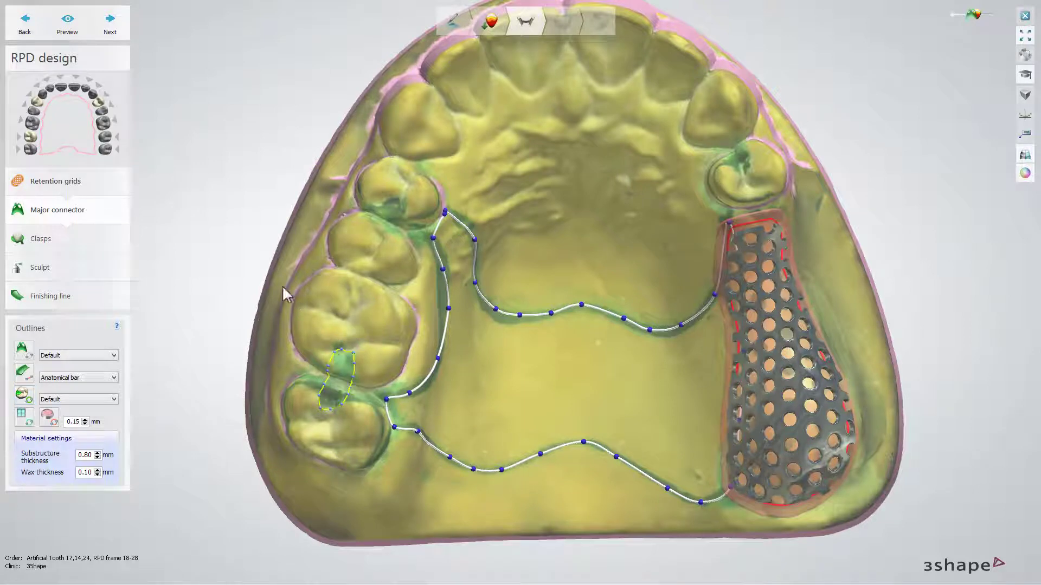
{"action": "left_click", "coordinate": [70, 24]}
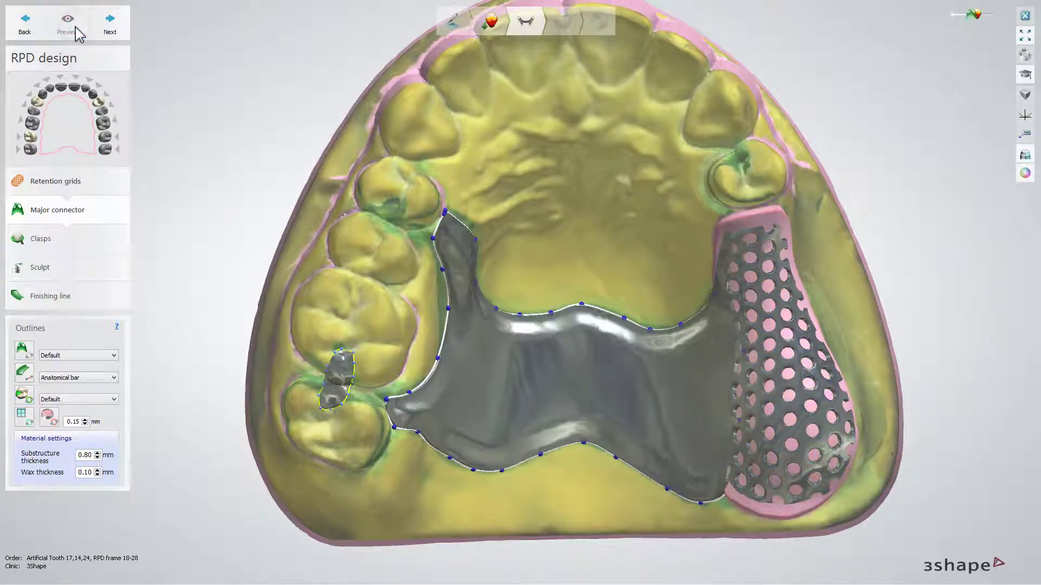
Draw a window outline inside the upper major connector in the middle of the palate, close it at its first point and preview it
{"action": "left_click", "coordinate": [428, 372]}
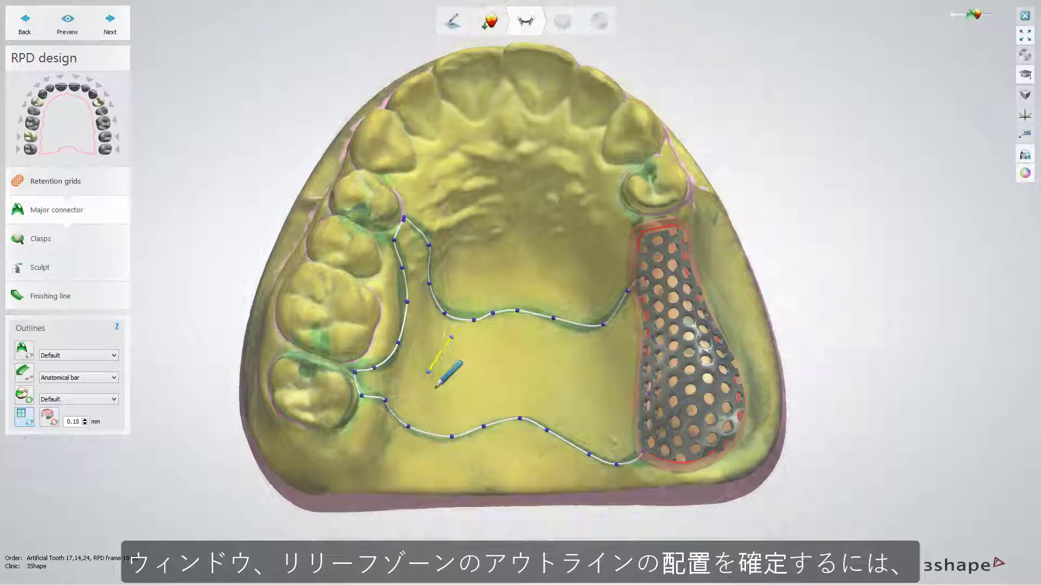
{"action": "left_click", "coordinate": [436, 391]}
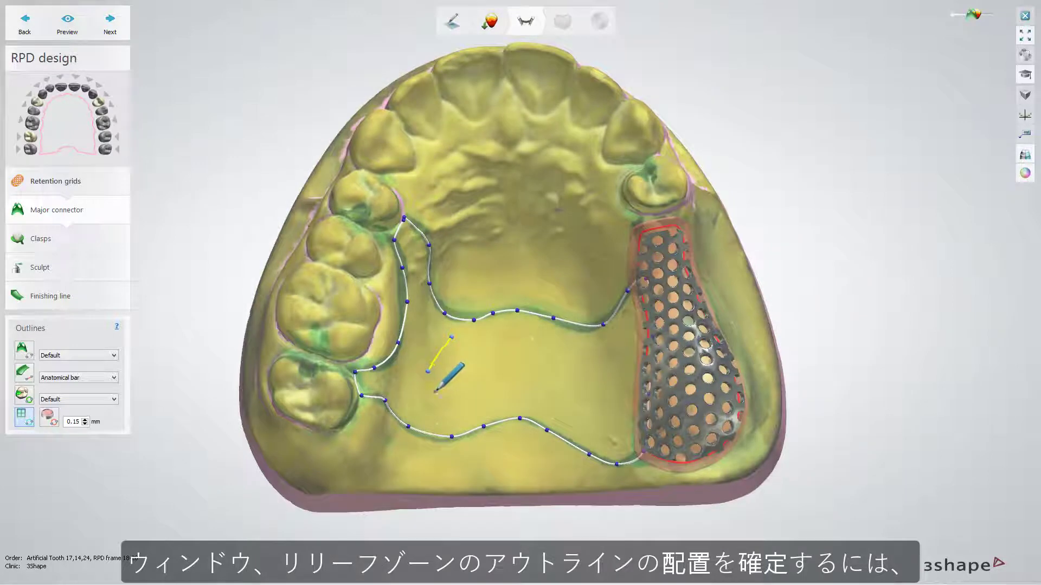
{"action": "left_click", "coordinate": [478, 392]}
{"action": "left_click", "coordinate": [520, 392]}
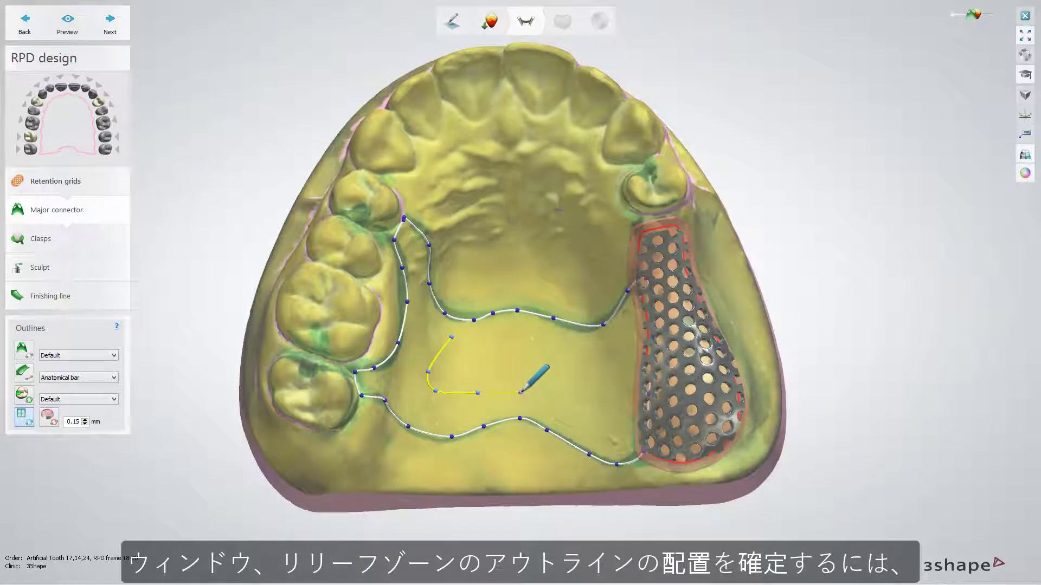
{"action": "left_click", "coordinate": [555, 400]}
{"action": "left_click", "coordinate": [584, 403]}
{"action": "left_click", "coordinate": [594, 368]}
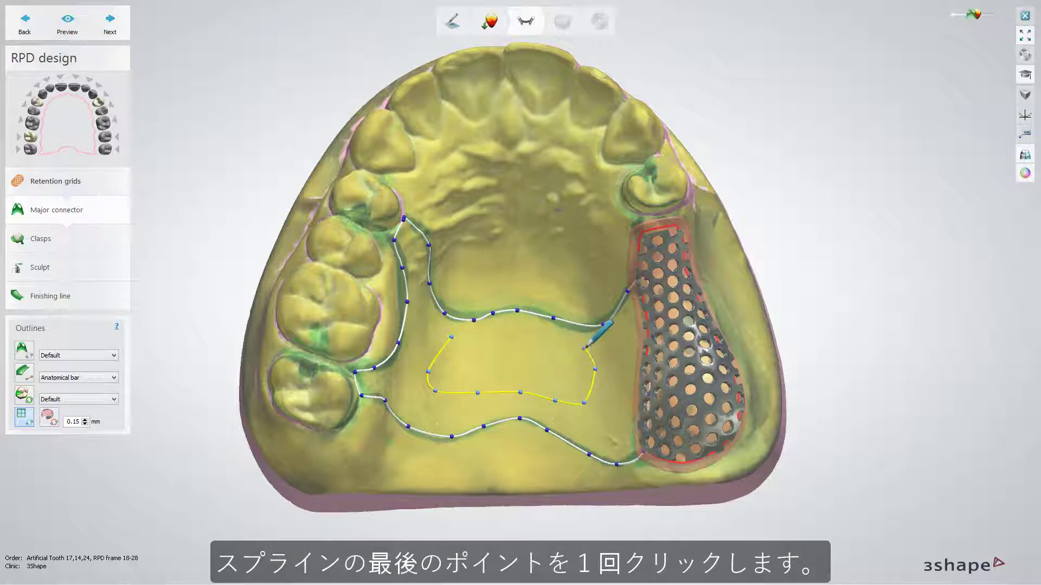
{"action": "left_click", "coordinate": [555, 340]}
{"action": "left_click", "coordinate": [518, 342]}
{"action": "left_click", "coordinate": [491, 334]}
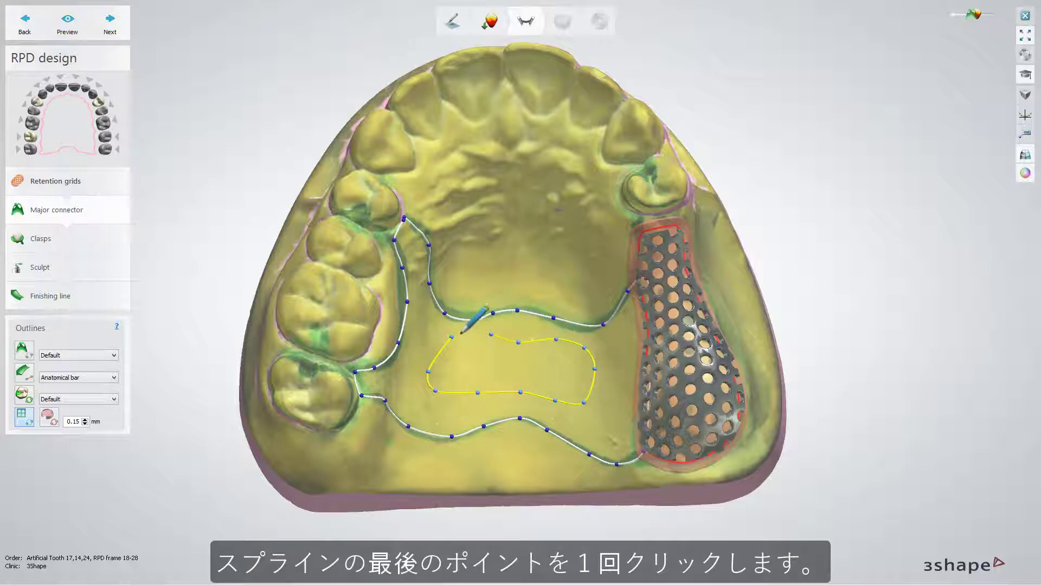
{"action": "left_click", "coordinate": [452, 336]}
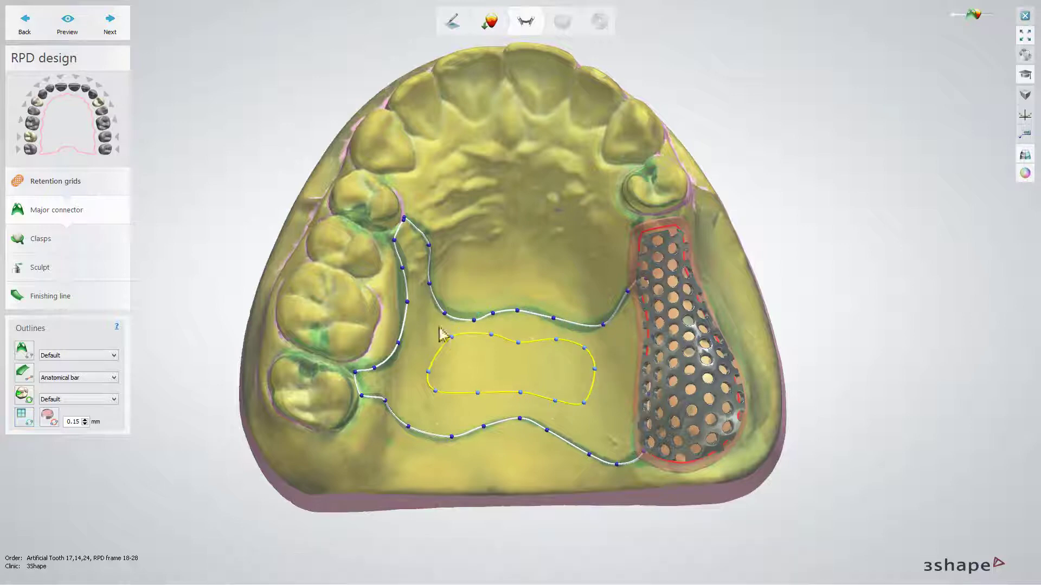
{"action": "left_click", "coordinate": [69, 28]}
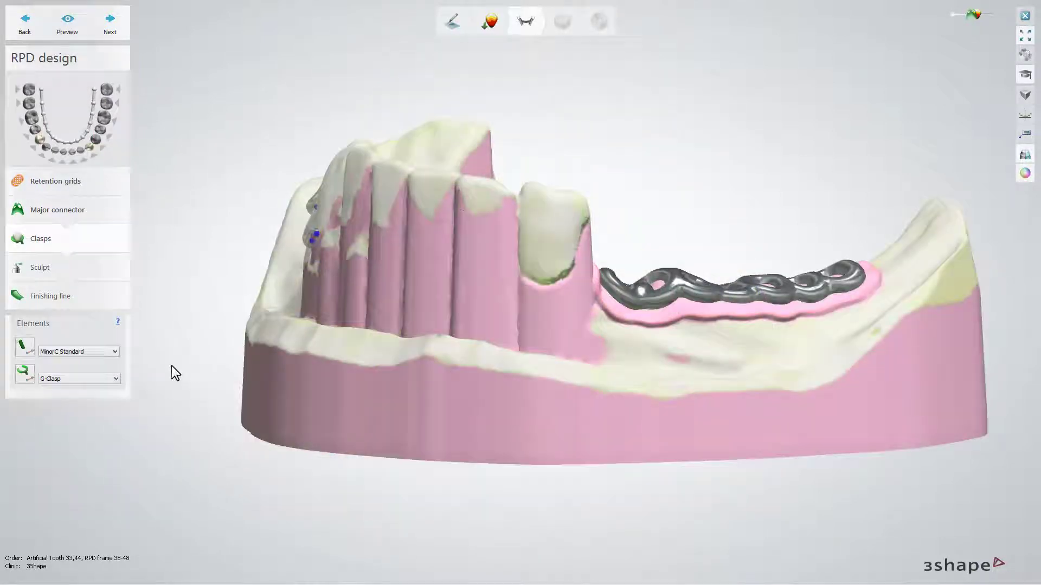
Draw a G-Clasp spline around the lower abutment tooth beside the retention ladder and adjust the clasp's cross-section near its tip
{"action": "left_click", "coordinate": [117, 379]}
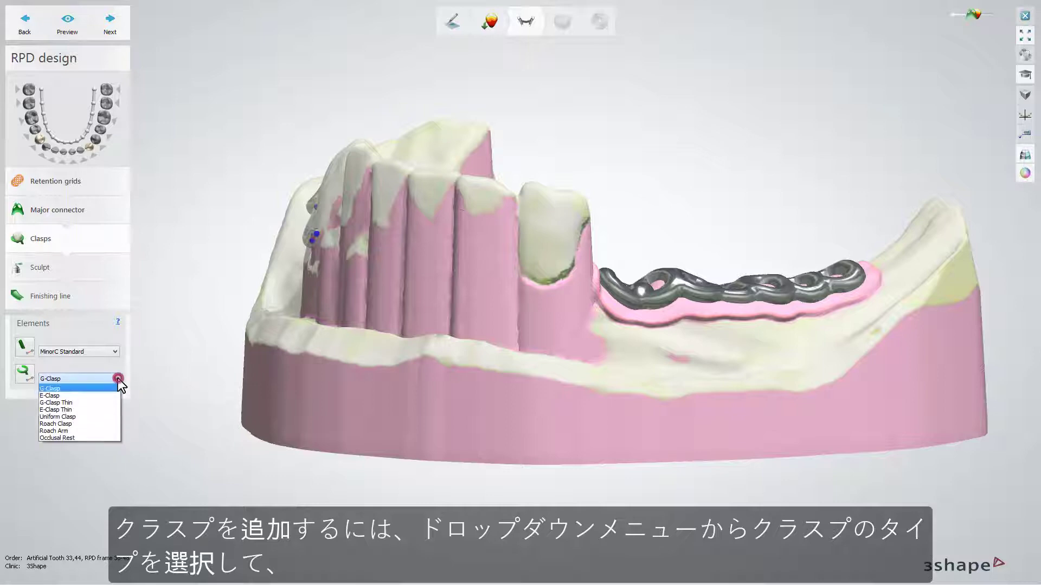
{"action": "left_click", "coordinate": [118, 378]}
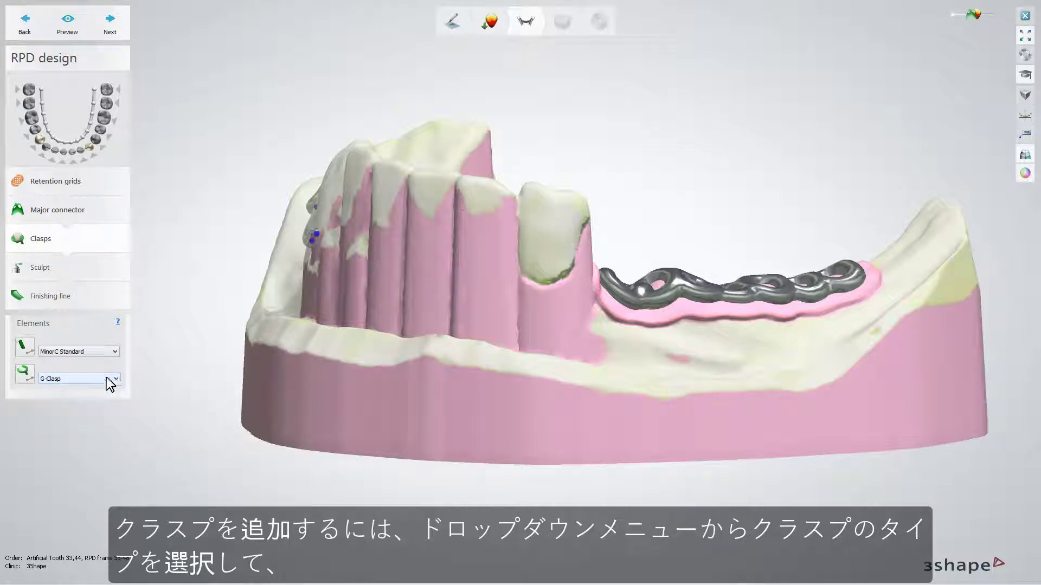
{"action": "left_click", "coordinate": [25, 374]}
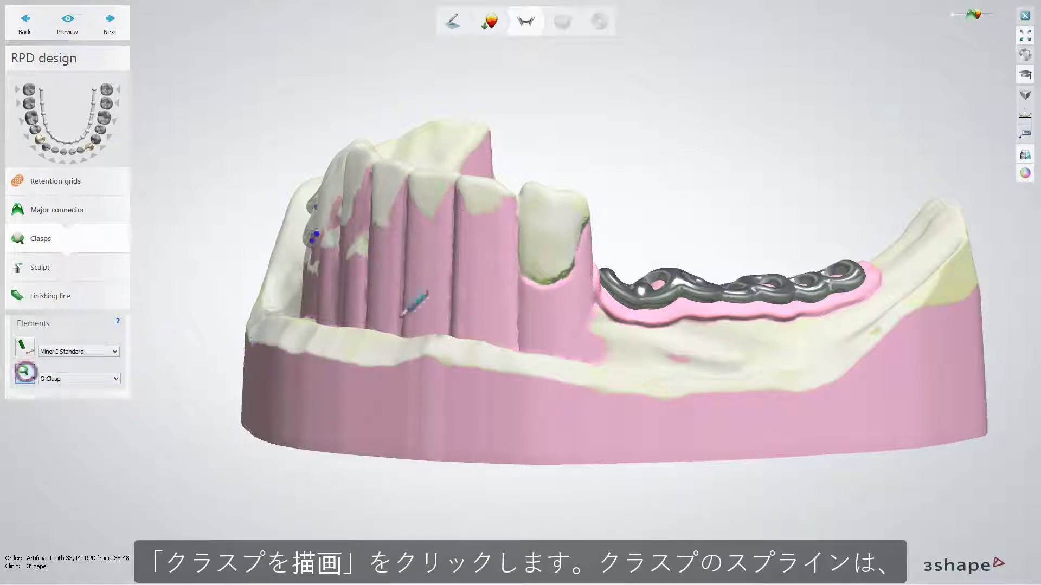
{"action": "left_click", "coordinate": [526, 273]}
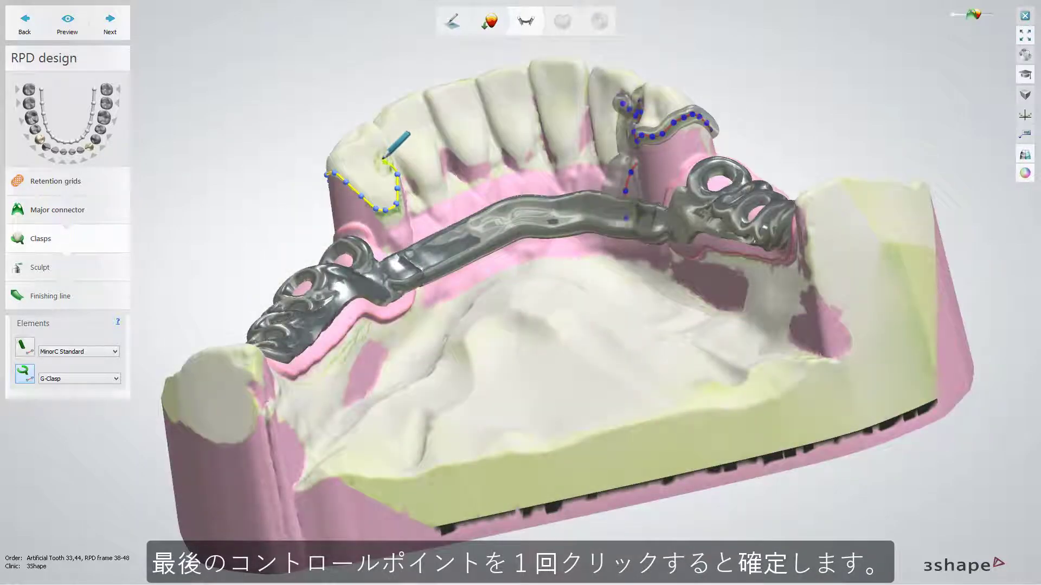
{"action": "left_click", "coordinate": [381, 159]}
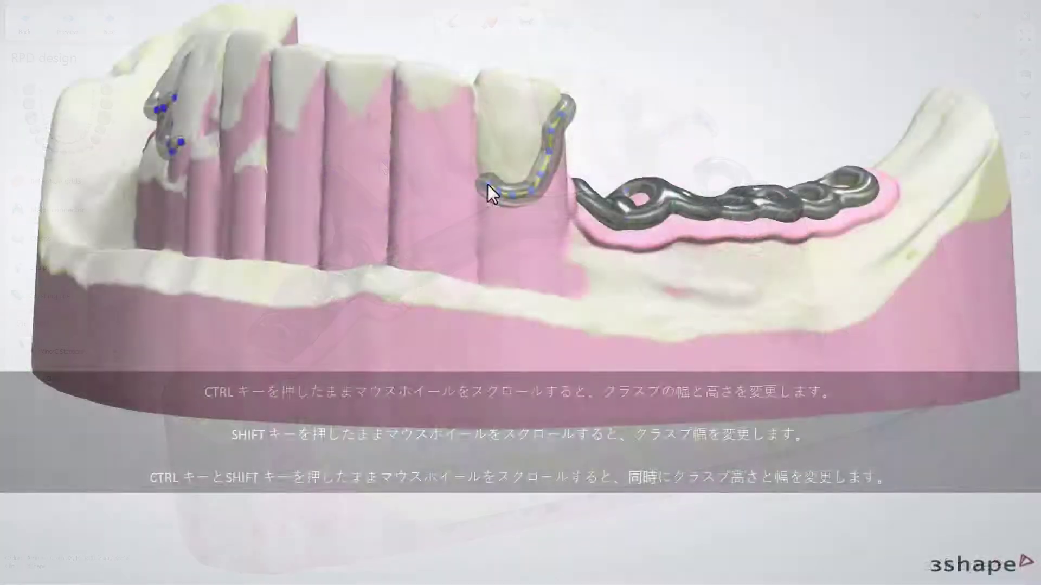
{"action": "mouse_move", "coordinate": [486, 184]}
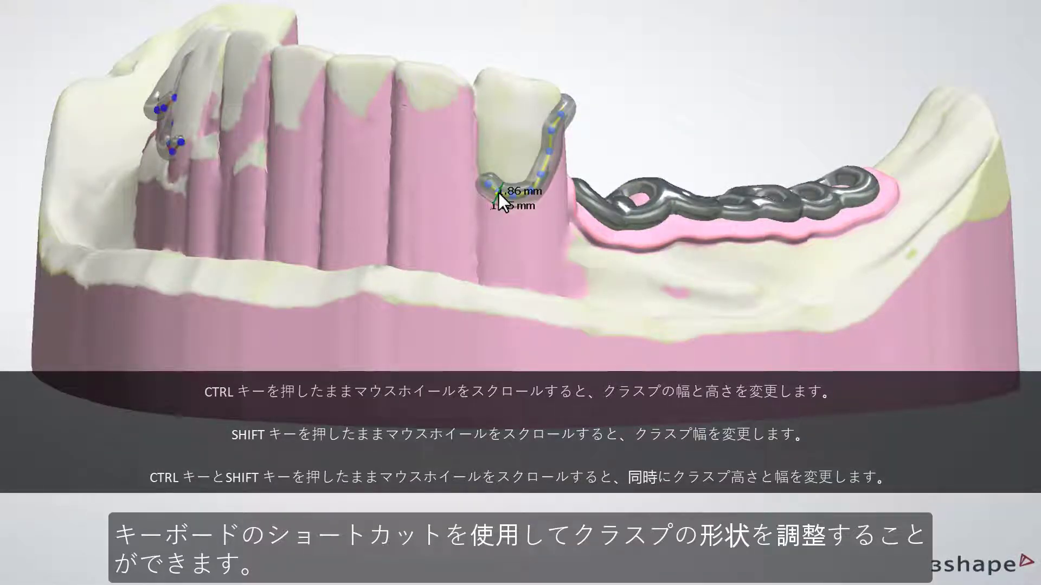
{"action": "scroll", "coordinate": [499, 193], "scroll_direction": "down", "scroll_amount": 3, "text": "ctrl"}
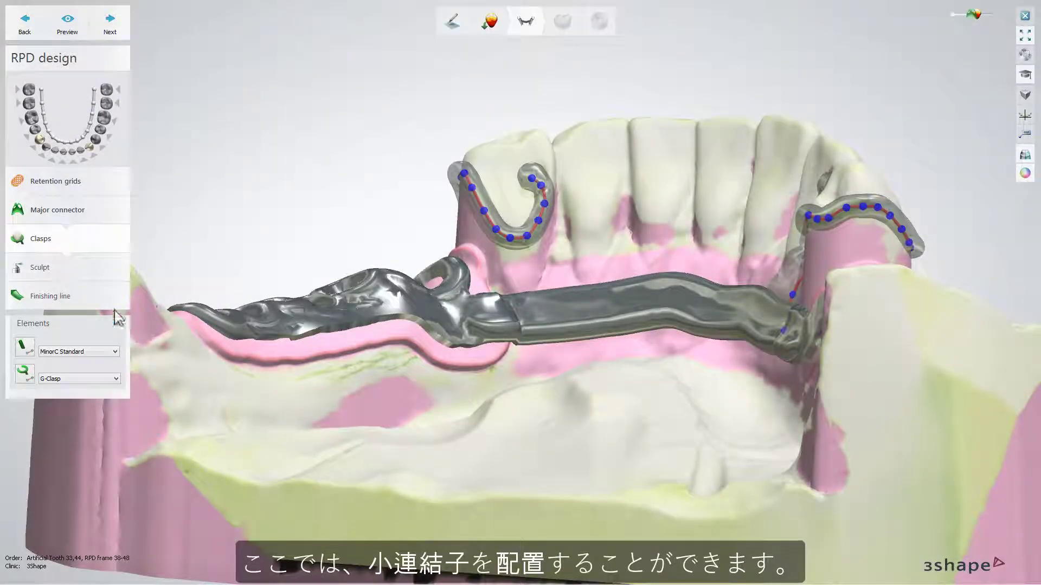
Connect the lower clasp to the lingual bar with a MinorC Standard minor connector, preview the frame and dismiss the connection message
{"action": "left_click", "coordinate": [24, 346]}
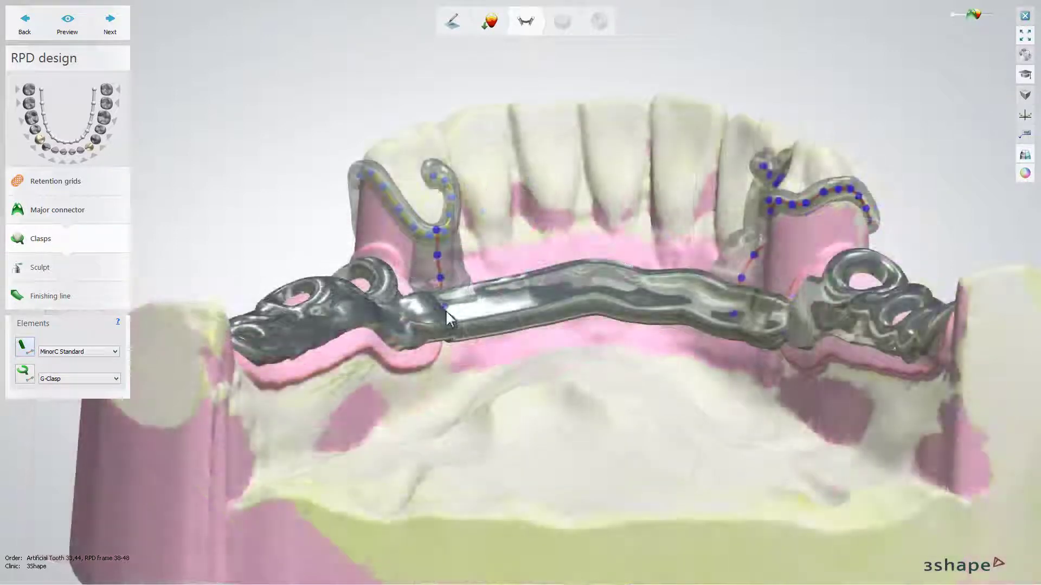
{"action": "left_click", "coordinate": [73, 34]}
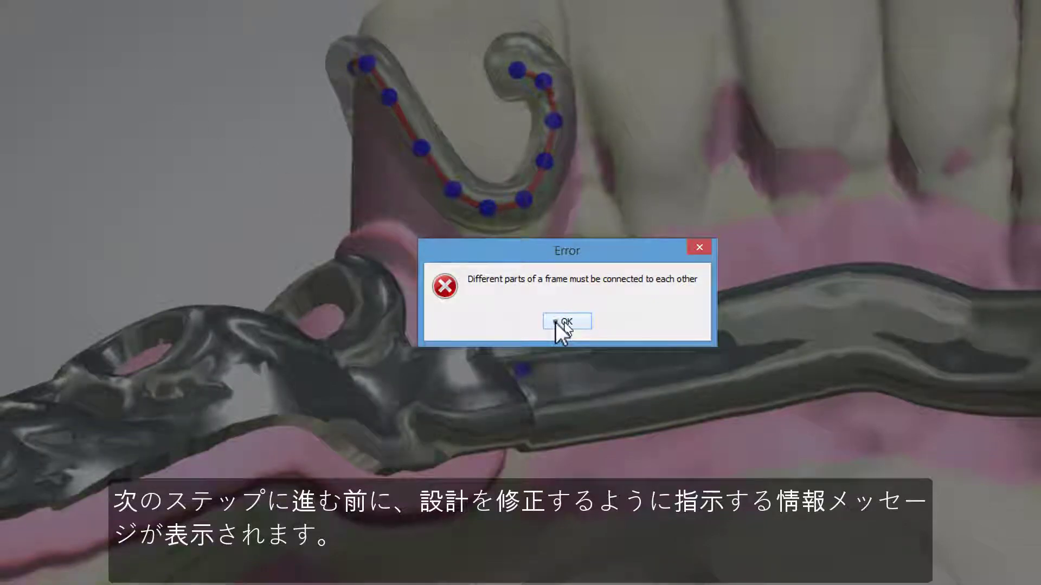
{"action": "left_click", "coordinate": [566, 321]}
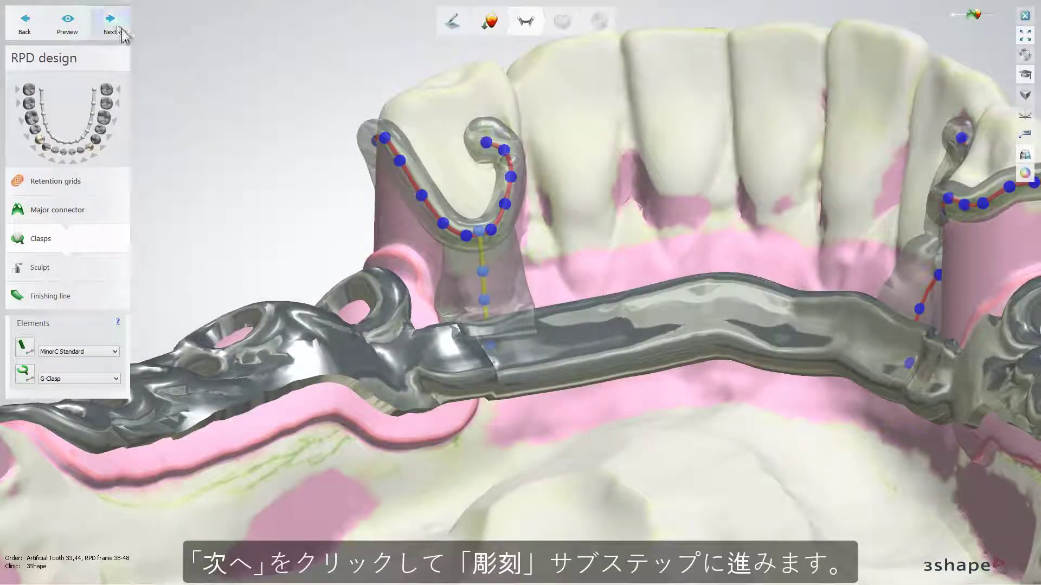
Advance to sculpting and smooth the sharp inner corner where the minor connector meets the lingual bar and retention ladder
{"action": "left_click", "coordinate": [120, 27]}
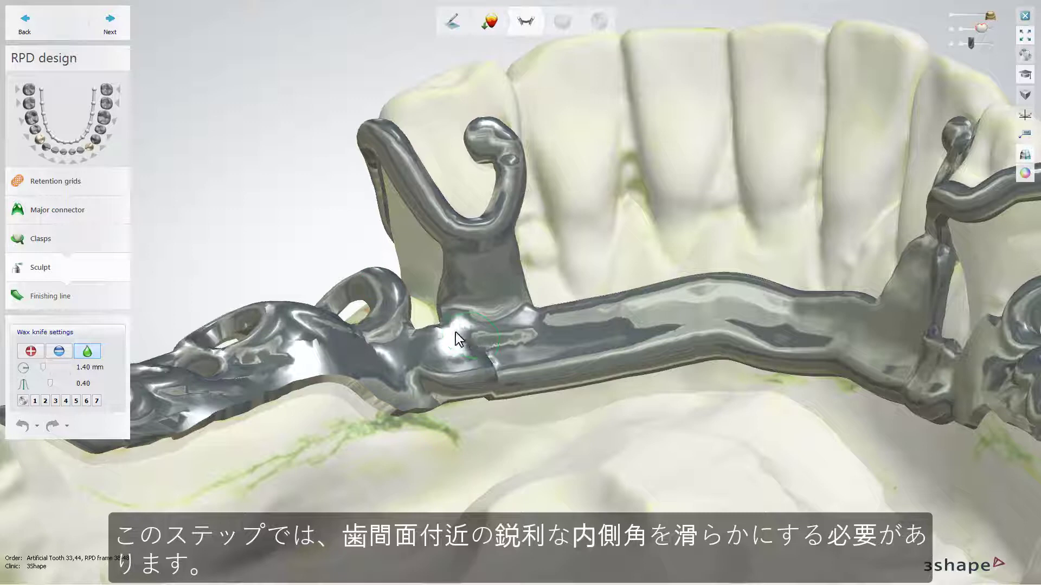
{"action": "mouse_move", "coordinate": [471, 380]}
{"action": "left_mouse_down"}
{"action": "mouse_move", "coordinate": [486, 376]}
{"action": "mouse_move", "coordinate": [484, 343]}
{"action": "mouse_move", "coordinate": [520, 316]}
{"action": "left_mouse_up"}
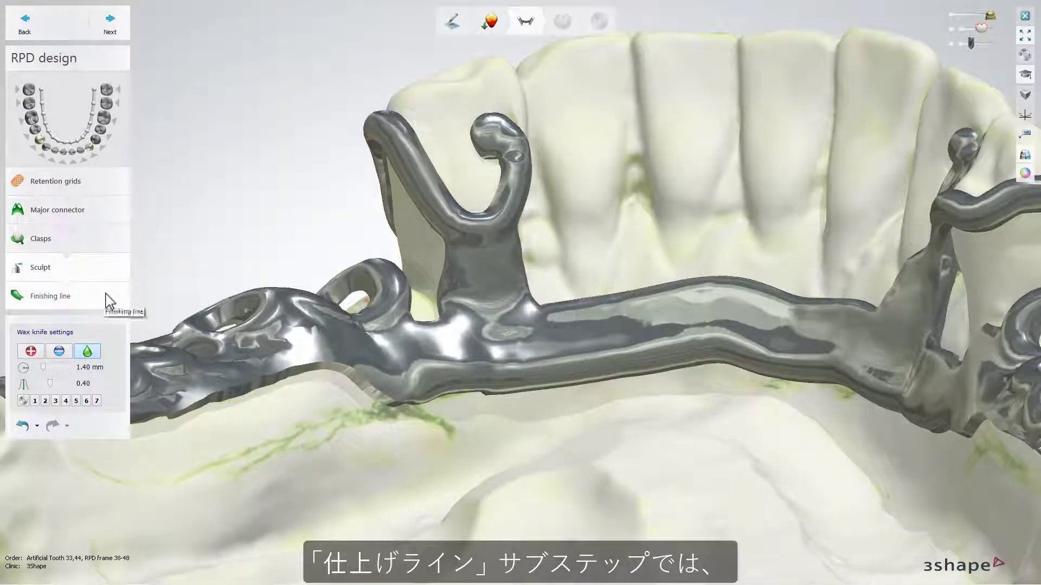
Draw an FLine Standard finishing line across the lower framework where the lingual bar meets the retention ladder
{"action": "left_click", "coordinate": [106, 295]}
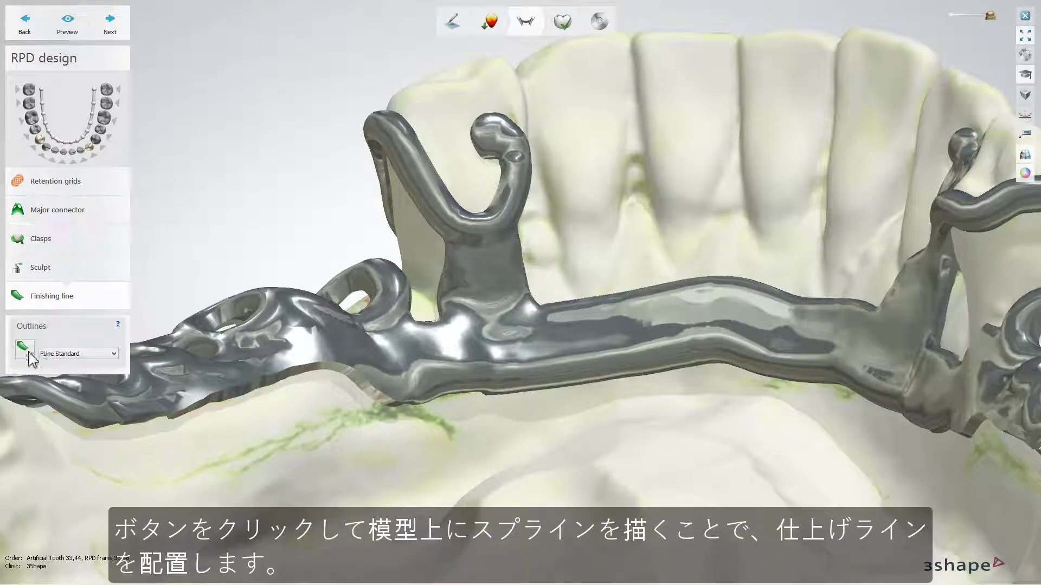
{"action": "left_click", "coordinate": [28, 353]}
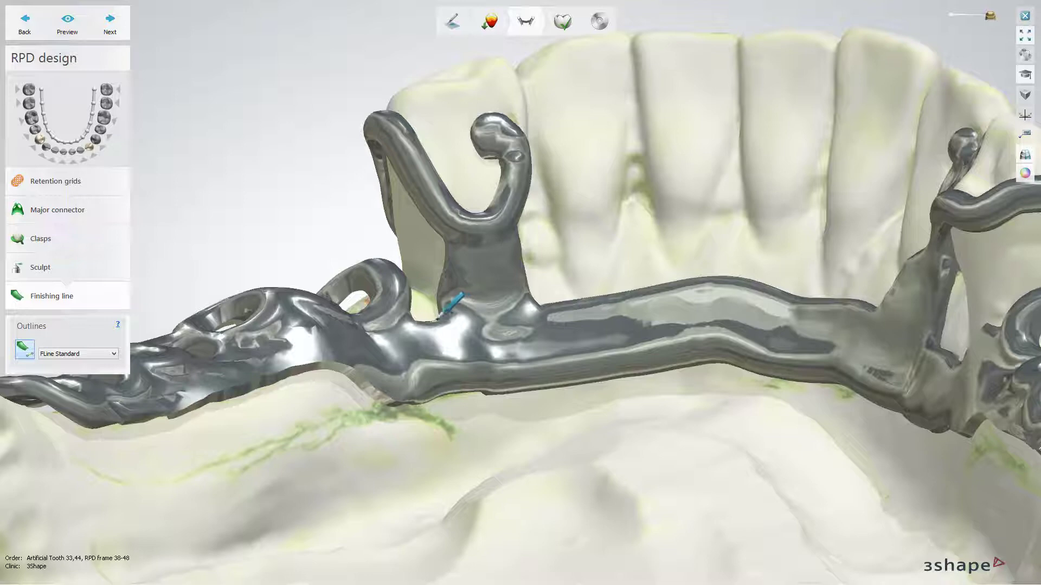
{"action": "left_click", "coordinate": [432, 322]}
{"action": "left_click", "coordinate": [432, 349]}
{"action": "left_click", "coordinate": [421, 388]}
{"action": "left_click", "coordinate": [400, 399]}
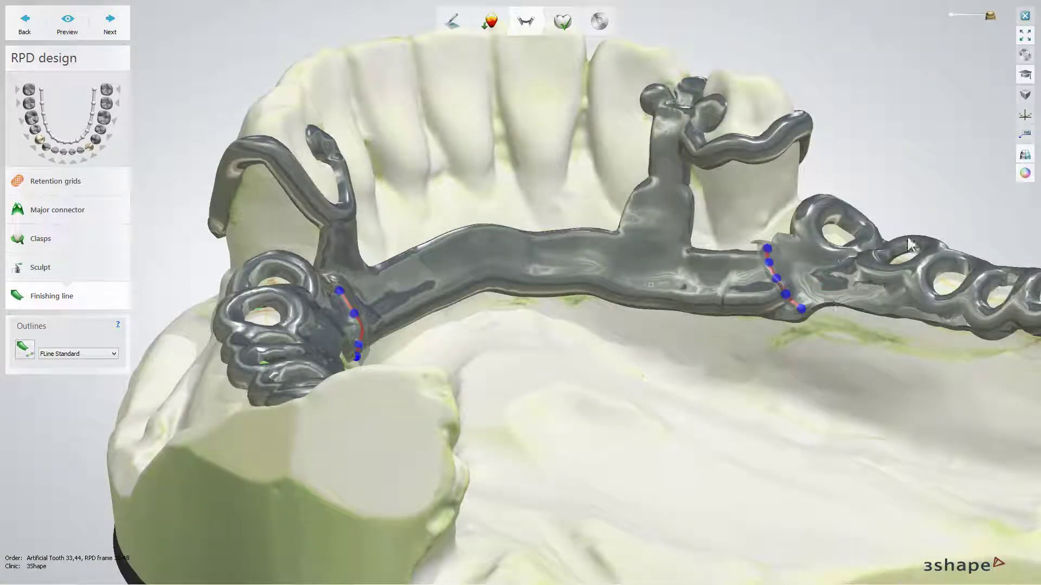
Reverse the finishing line spline where the lingual bar meets the retention ladder, preview the framework and restore the realistic metal display
{"action": "left_click", "coordinate": [1025, 157]}
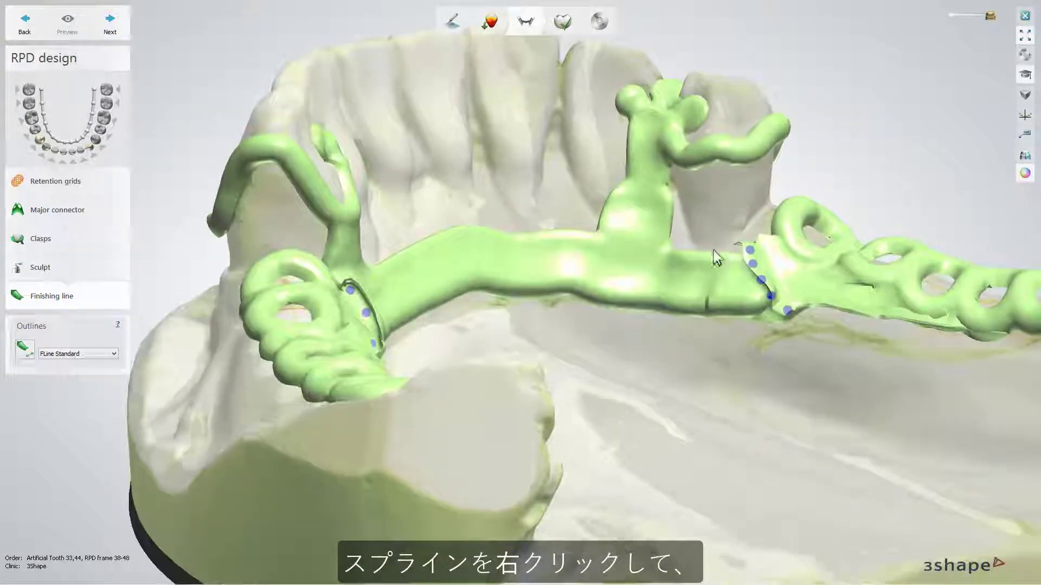
{"action": "right_click", "coordinate": [773, 299]}
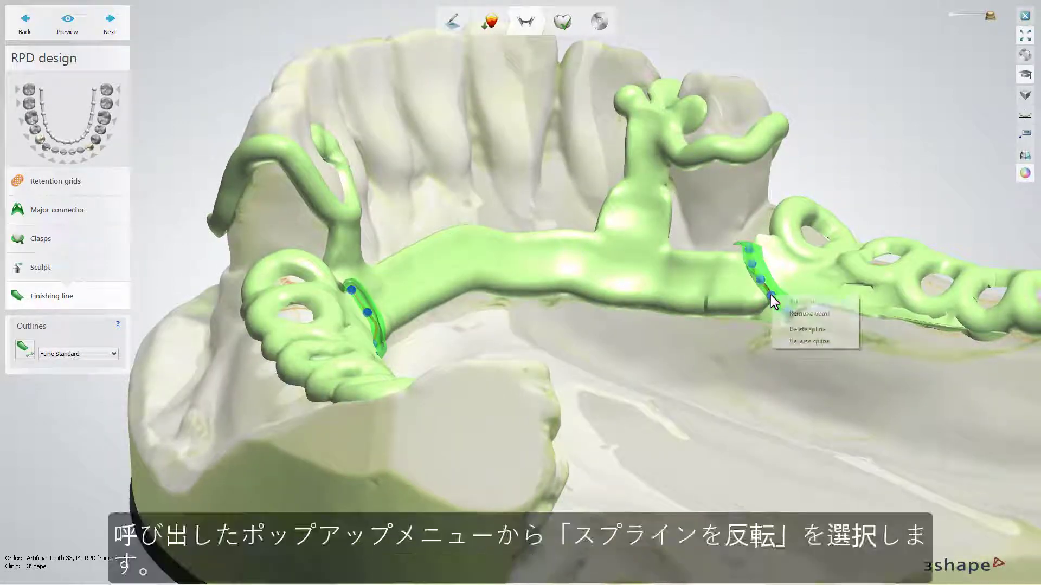
{"action": "left_click", "coordinate": [787, 340]}
{"action": "left_click", "coordinate": [67, 23]}
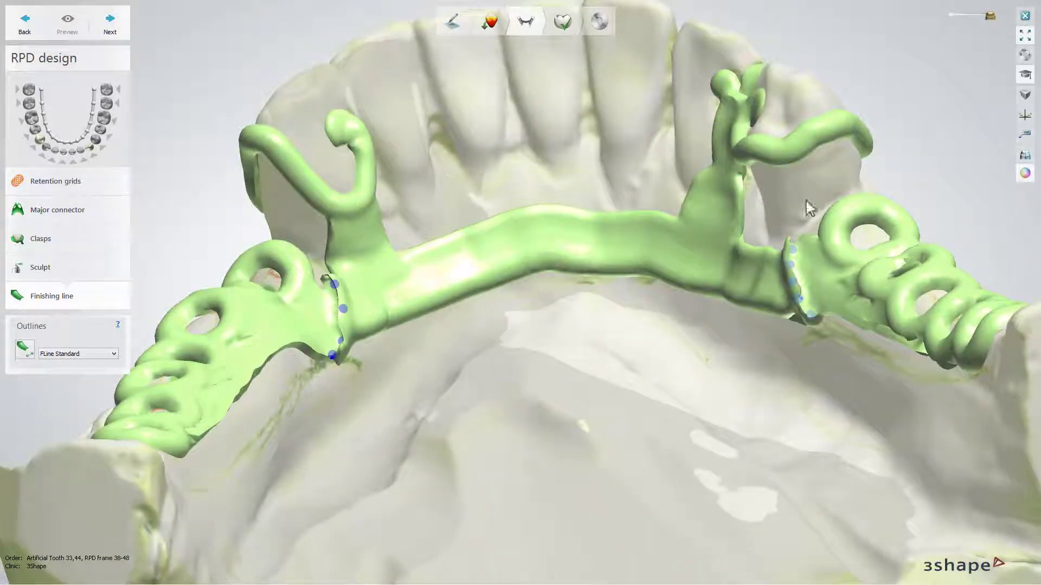
{"action": "left_click", "coordinate": [1025, 157]}
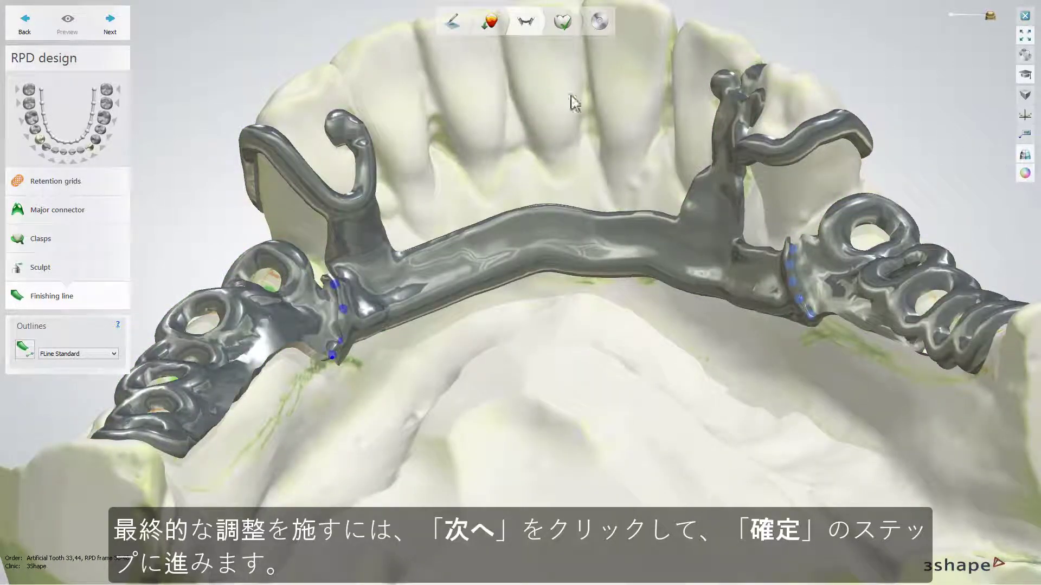
Advance to finalizing and refine the lower framework around the clasp joint with the wax knife at 1.50 mm, adding and smoothing material
{"action": "left_click", "coordinate": [111, 23]}
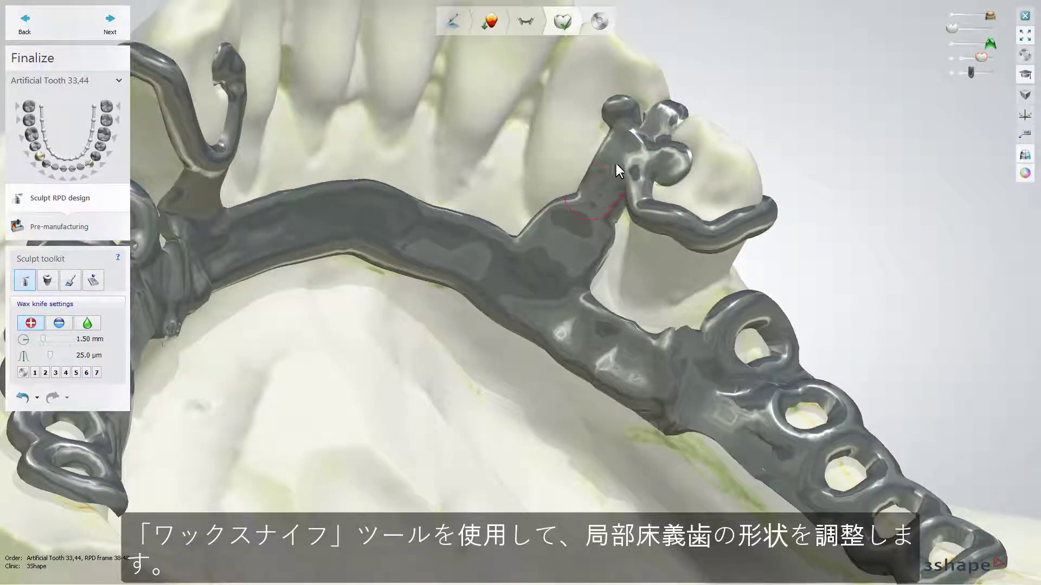
{"action": "mouse_move", "coordinate": [653, 131]}
{"action": "left_mouse_down"}
{"action": "mouse_move", "coordinate": [627, 122]}
{"action": "mouse_move", "coordinate": [635, 147]}
{"action": "mouse_move", "coordinate": [650, 130]}
{"action": "mouse_move", "coordinate": [635, 130]}
{"action": "mouse_move", "coordinate": [650, 155]}
{"action": "left_mouse_up"}
{"action": "left_click", "coordinate": [90, 322]}
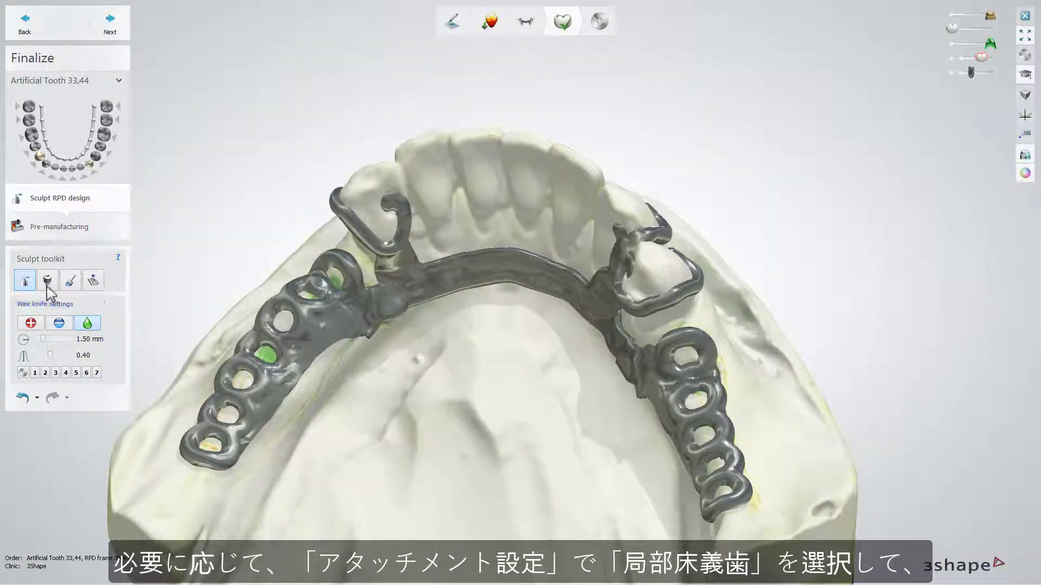
Try placing an RPD Post Yshape attachment from the Partials group on the lower retention ladder and adjusting its position
{"action": "left_click", "coordinate": [46, 287]}
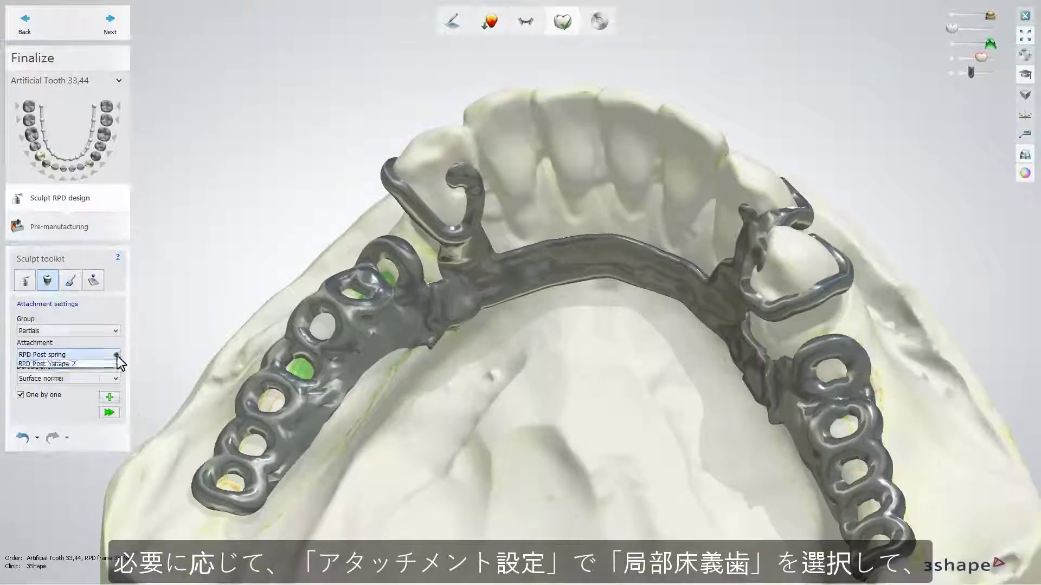
{"action": "left_click", "coordinate": [115, 355]}
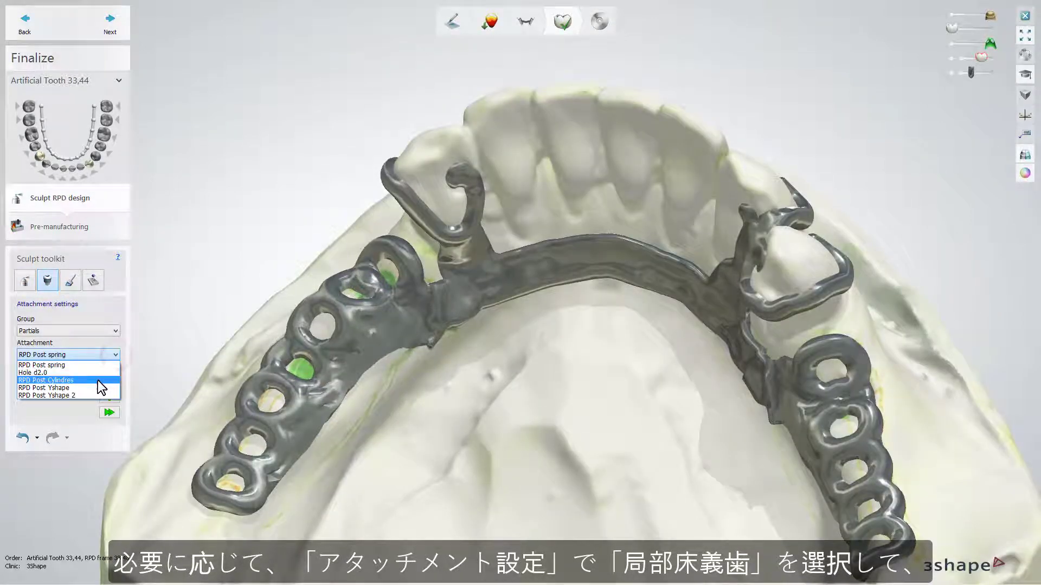
{"action": "left_click", "coordinate": [102, 387]}
{"action": "left_click", "coordinate": [372, 280]}
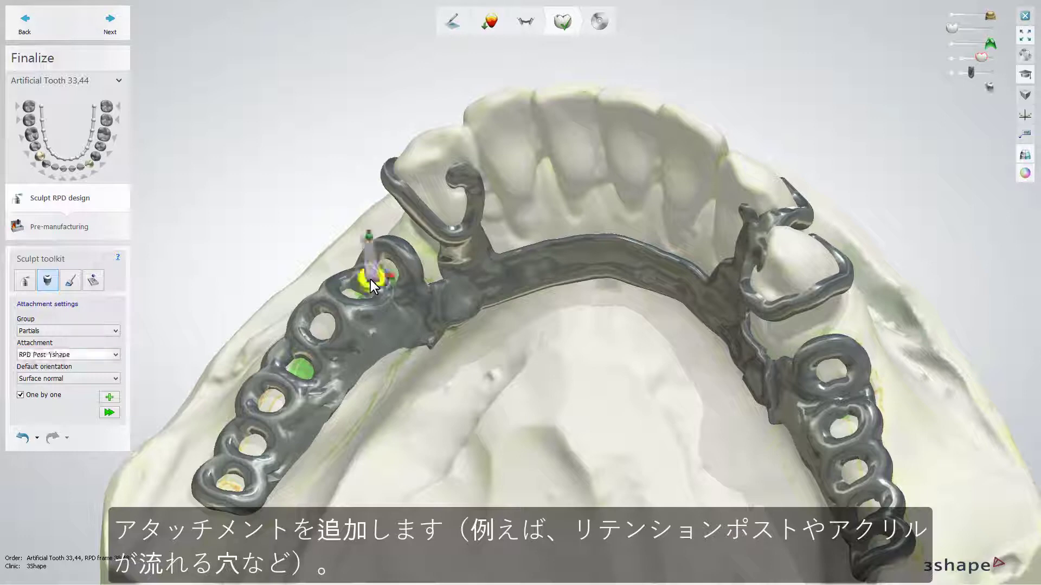
{"action": "right_click_drag", "start_coordinate": [369, 280], "coordinate": [440, 282]}
{"action": "mouse_move", "coordinate": [443, 259]}
{"action": "left_mouse_down"}
{"action": "mouse_move", "coordinate": [447, 242]}
{"action": "mouse_move", "coordinate": [443, 269]}
{"action": "mouse_move", "coordinate": [452, 245]}
{"action": "mouse_move", "coordinate": [434, 262]}
{"action": "mouse_move", "coordinate": [451, 259]}
{"action": "left_mouse_up"}
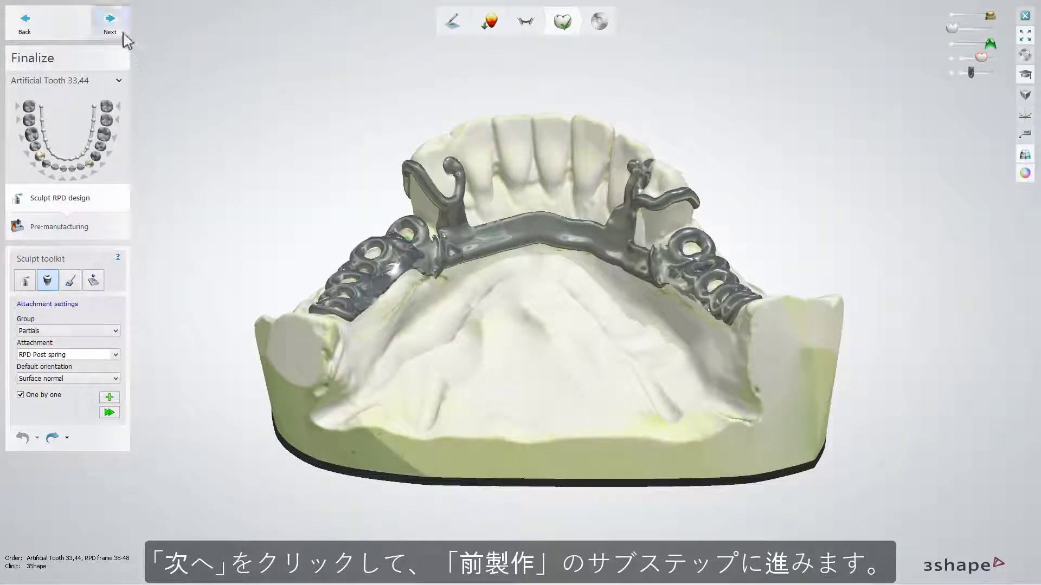
Advance to pre-manufacturing and place a tissue stop with a 4.00 mm diameter on the lower retention ladder
{"action": "left_click", "coordinate": [123, 34]}
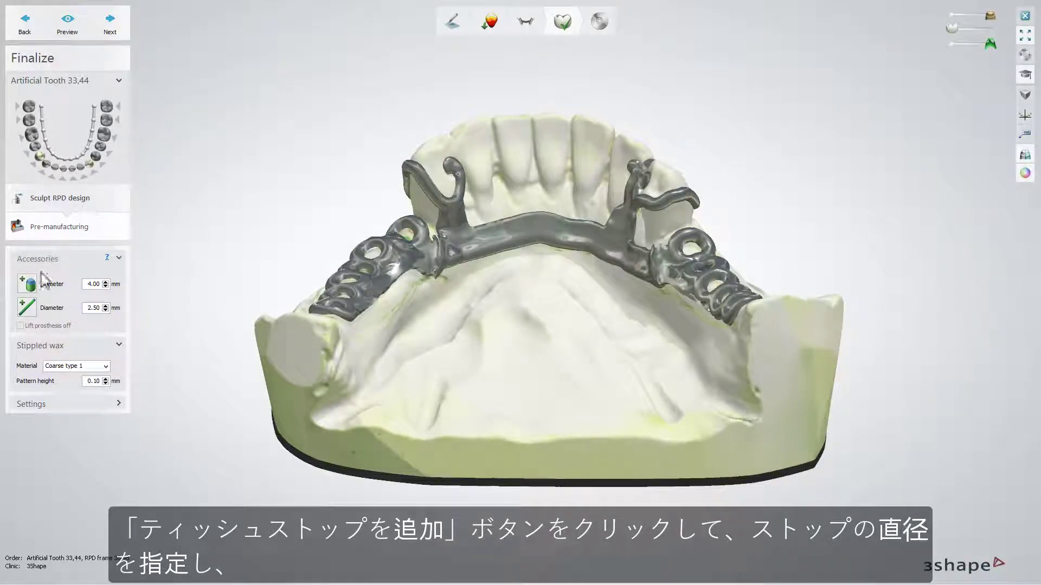
{"action": "left_click", "coordinate": [31, 286]}
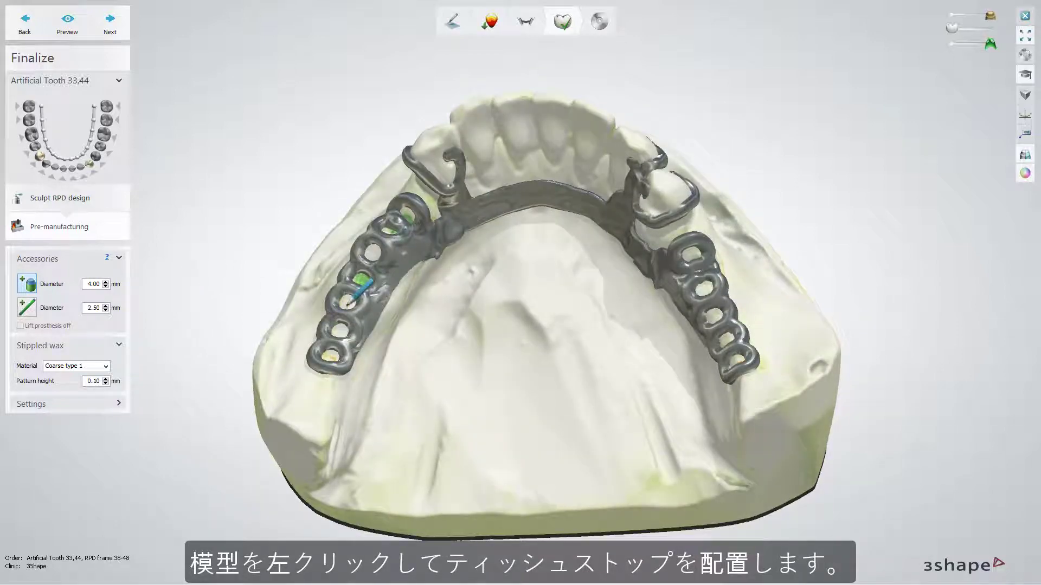
{"action": "left_click", "coordinate": [367, 276]}
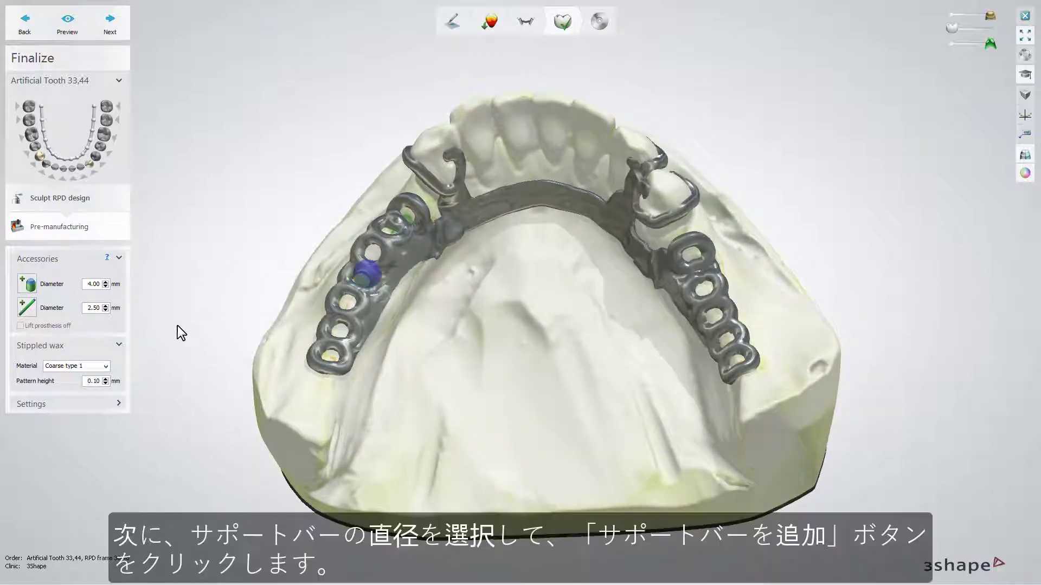
Add a support bar of 2.50 mm diameter between the two ends of the lingual bar, with a central casting reservoir, and preview it
{"action": "left_click", "coordinate": [27, 312]}
{"action": "left_click", "coordinate": [516, 217]}
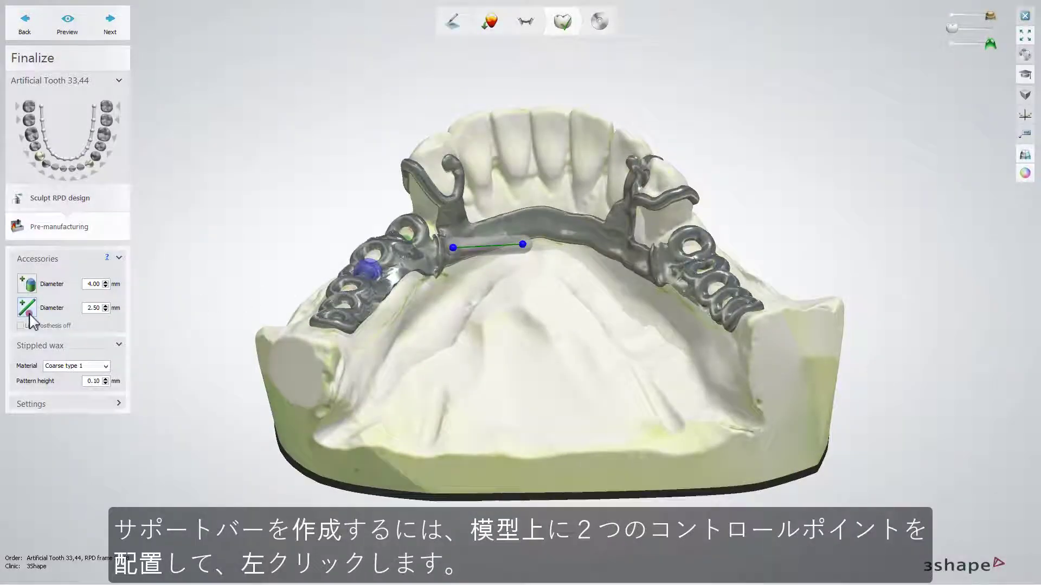
{"action": "left_click", "coordinate": [523, 245]}
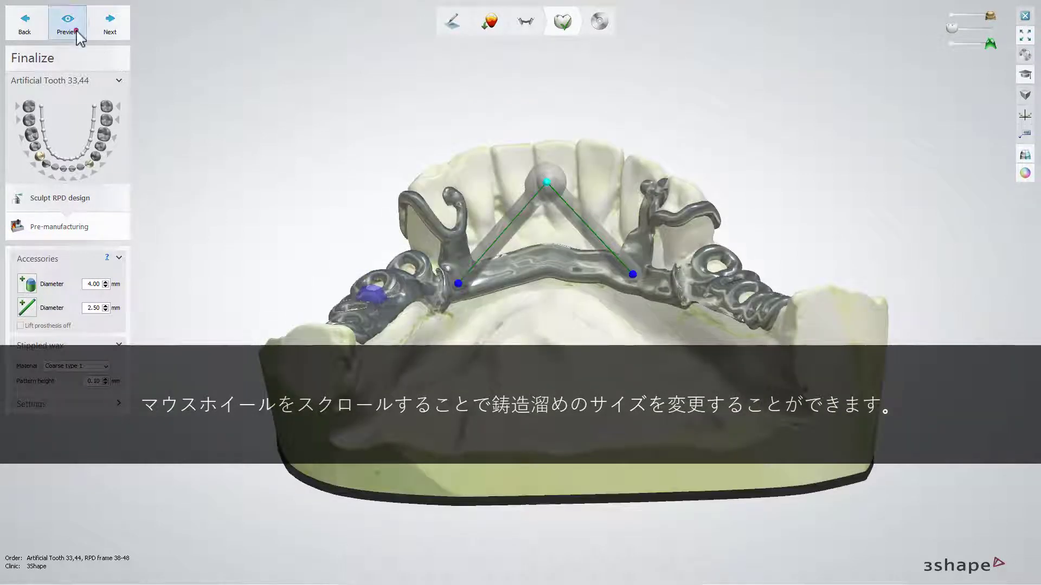
{"action": "left_click", "coordinate": [76, 29]}
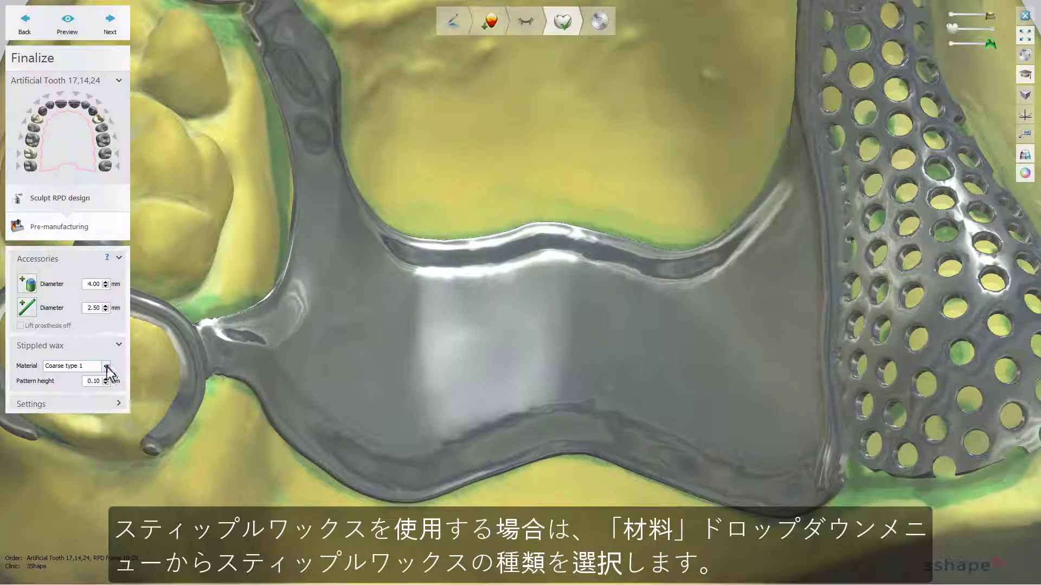
Apply Medium type 2 stippled wax with a 0.05 mm pattern height to the upper major connector and preview the texture
{"action": "left_click", "coordinate": [107, 366]}
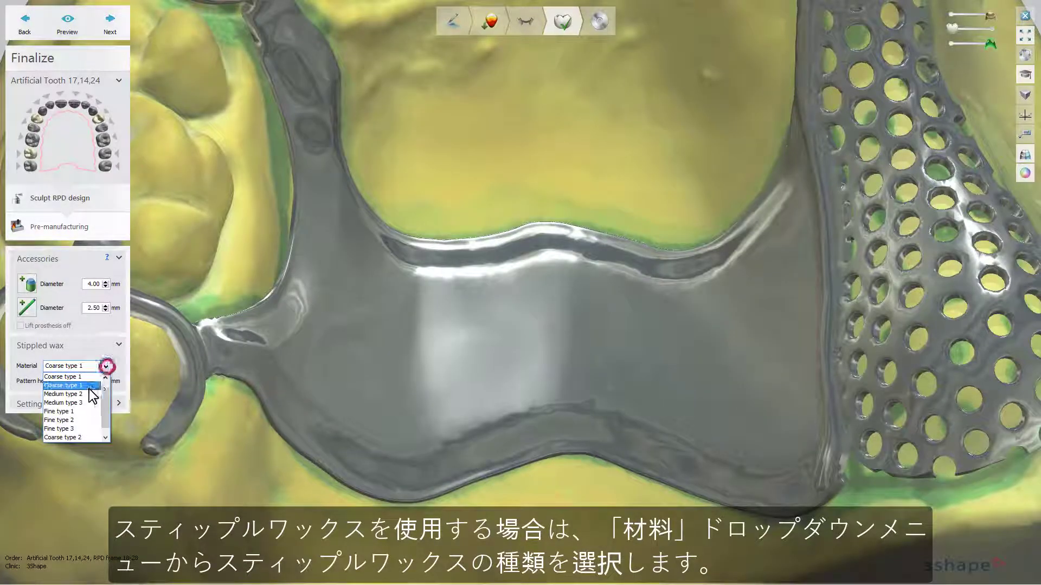
{"action": "left_click", "coordinate": [103, 400]}
{"action": "left_click", "coordinate": [81, 32]}
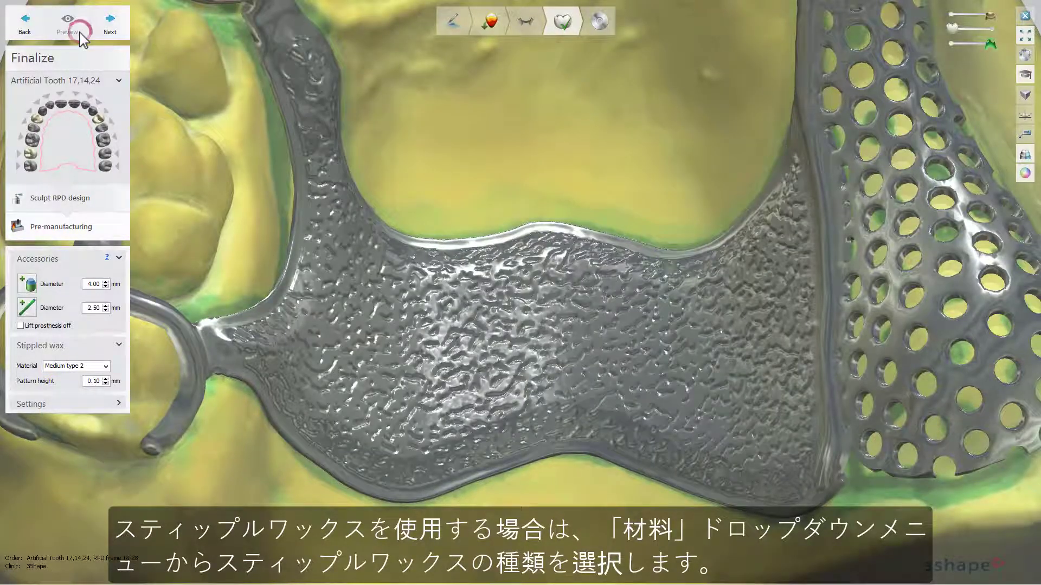
{"action": "left_click", "coordinate": [106, 384]}
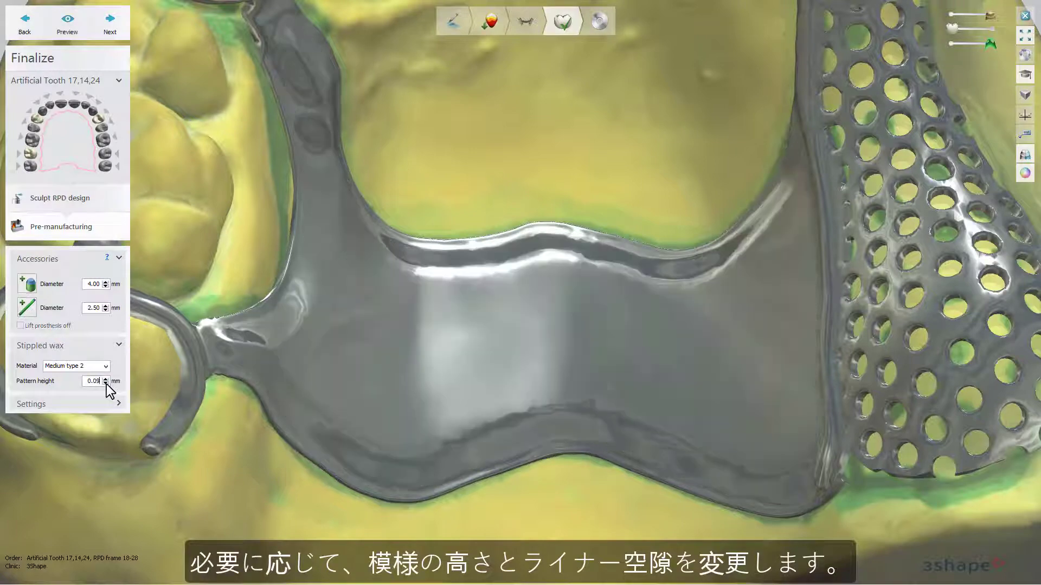
{"action": "left_click", "coordinate": [107, 382]}
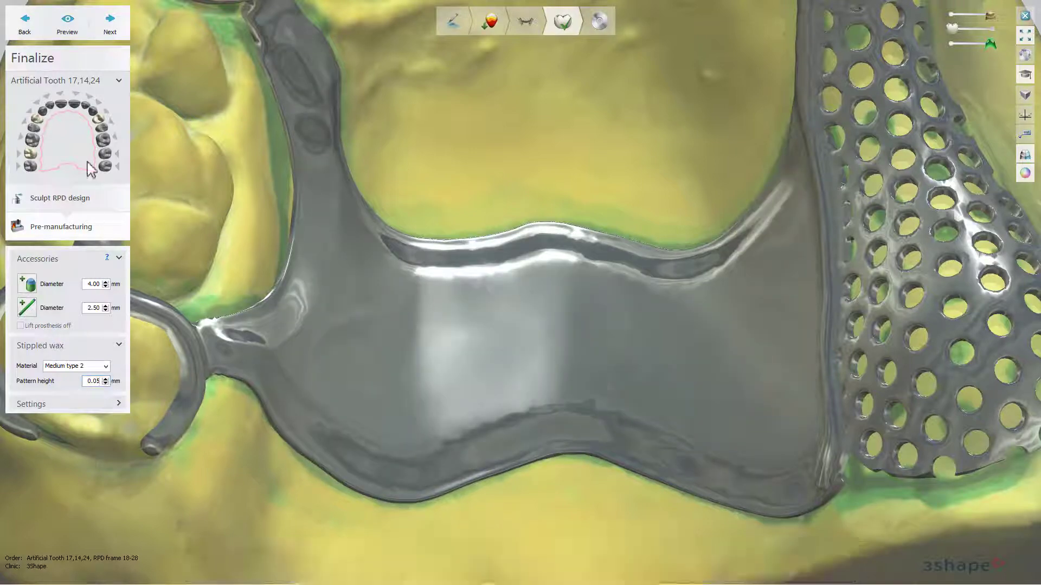
{"action": "left_click", "coordinate": [79, 33]}
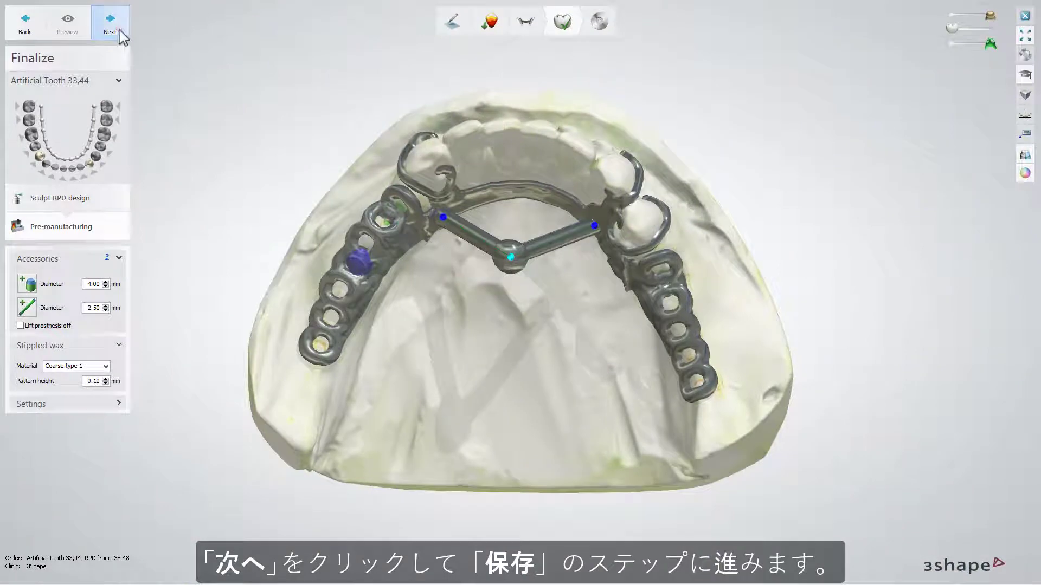
Advance to the Save stage to complete and save the lower RPD frame 38-48
{"action": "left_click", "coordinate": [120, 31]}
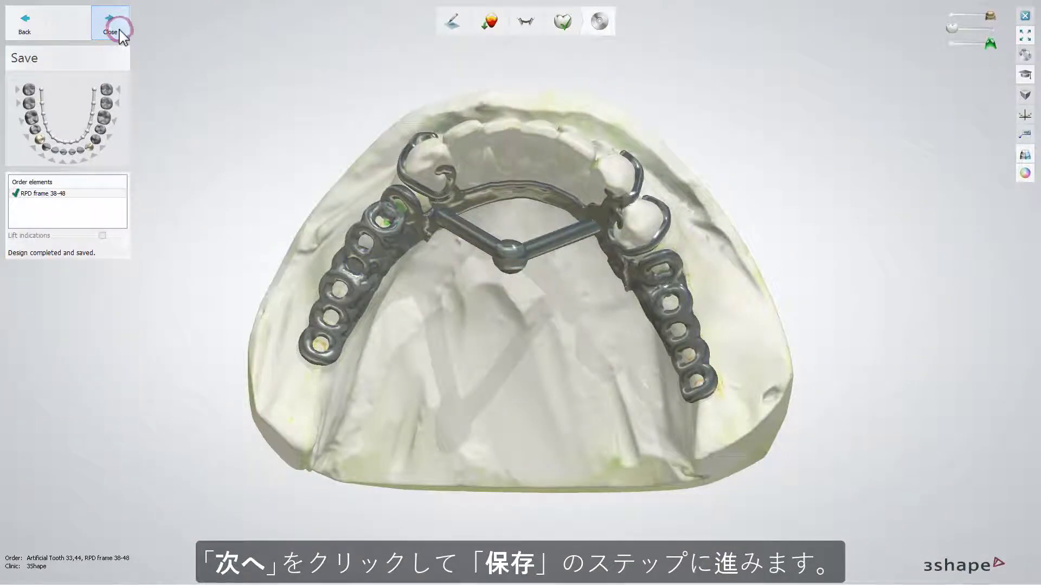